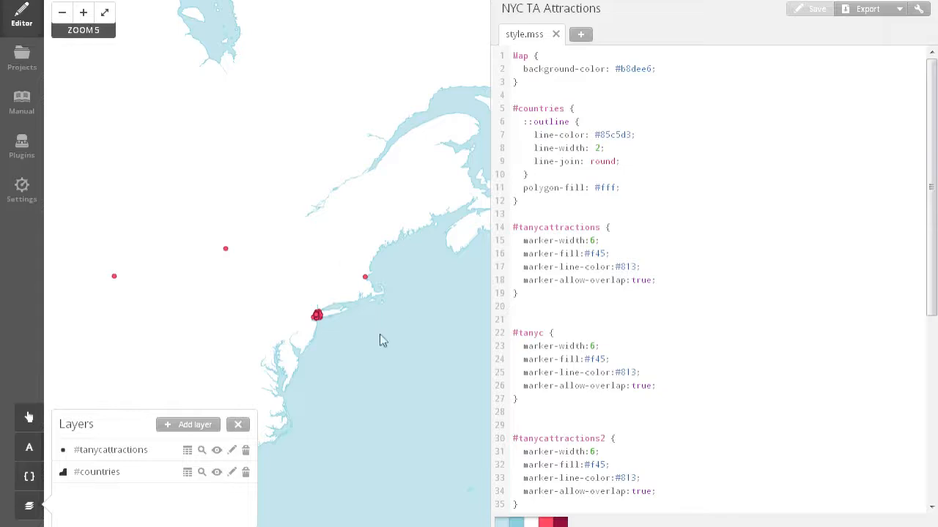
- Examine how the attraction points are spread across the North American map
{"action": "left_click_drag", "start_coordinate": [362, 354], "coordinate": [291, 320]}
{"action": "scroll", "coordinate": [252, 333], "scroll_direction": "down", "scroll_amount": 2}
{"action": "left_click_drag", "start_coordinate": [337, 350], "coordinate": [306, 341]}
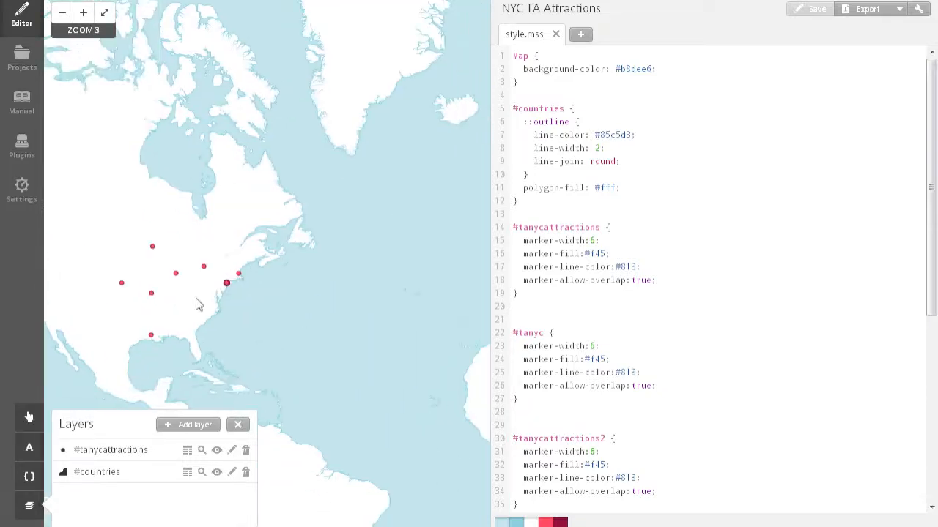
{"action": "scroll", "coordinate": [207, 308], "scroll_direction": "up", "scroll_amount": 1}
{"action": "mouse_move", "coordinate": [246, 332]}
{"action": "left_mouse_down"}
{"action": "mouse_move", "coordinate": [337, 351]}
{"action": "mouse_move", "coordinate": [339, 334]}
{"action": "mouse_move", "coordinate": [418, 315]}
{"action": "mouse_move", "coordinate": [376, 359]}
{"action": "left_mouse_up"}
{"action": "scroll", "coordinate": [348, 316], "scroll_direction": "up", "scroll_amount": 1}
{"action": "scroll", "coordinate": [405, 320], "scroll_direction": "down", "scroll_amount": 1}
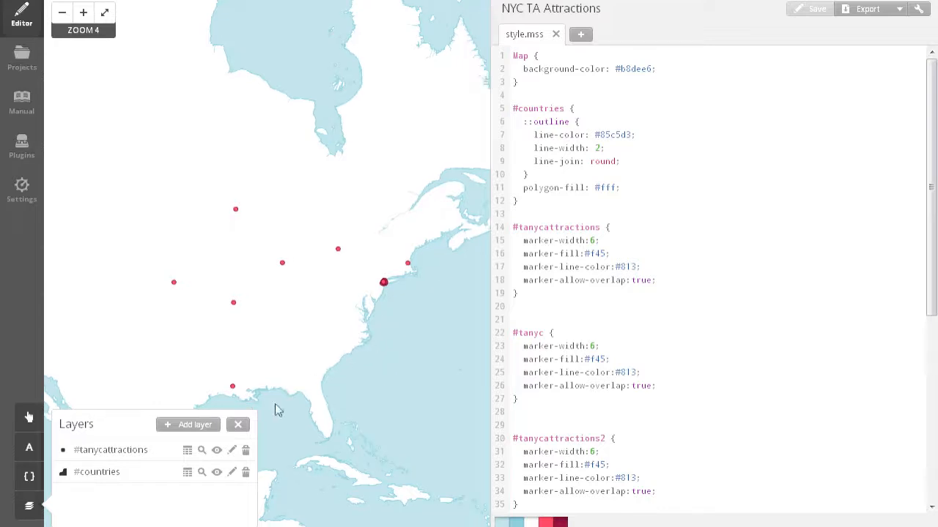
{"action": "left_click_drag", "start_coordinate": [423, 352], "coordinate": [391, 345]}
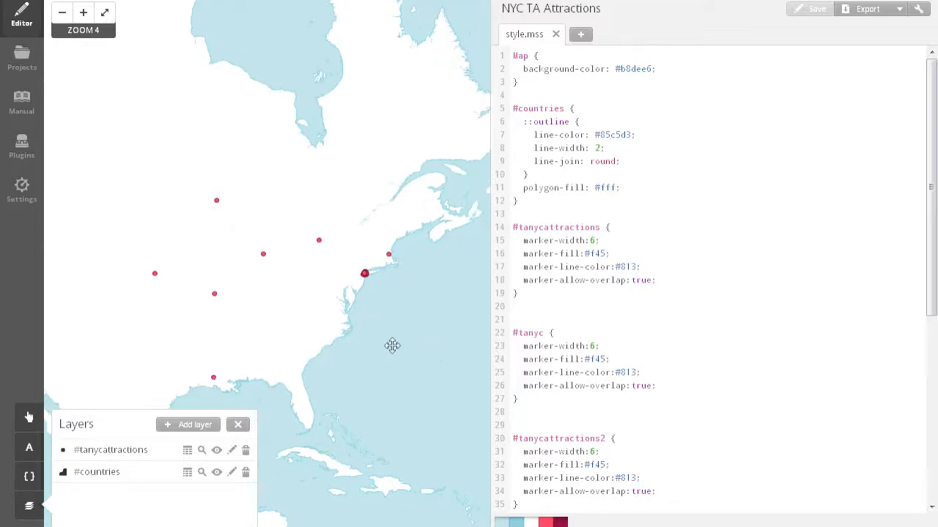
- Start a new layer and choose tanyc_attractions.shp from the favourite week4 folder's viz demo subfolder as its datasource
{"action": "left_click", "coordinate": [202, 434]}
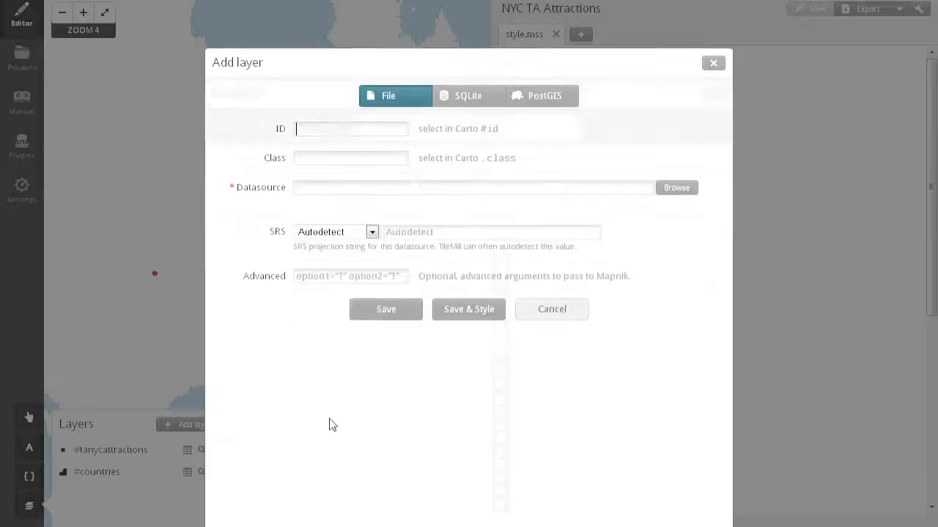
{"action": "left_click", "coordinate": [669, 189]}
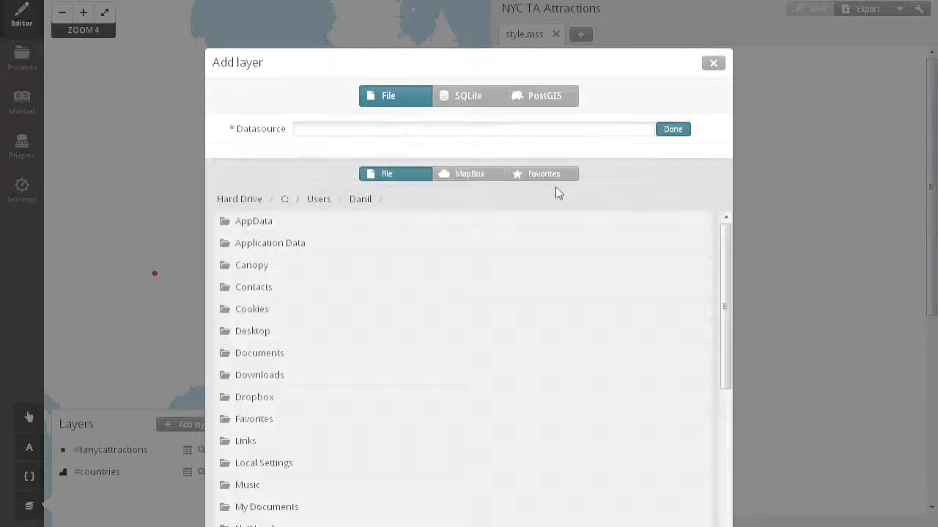
{"action": "left_click", "coordinate": [525, 174]}
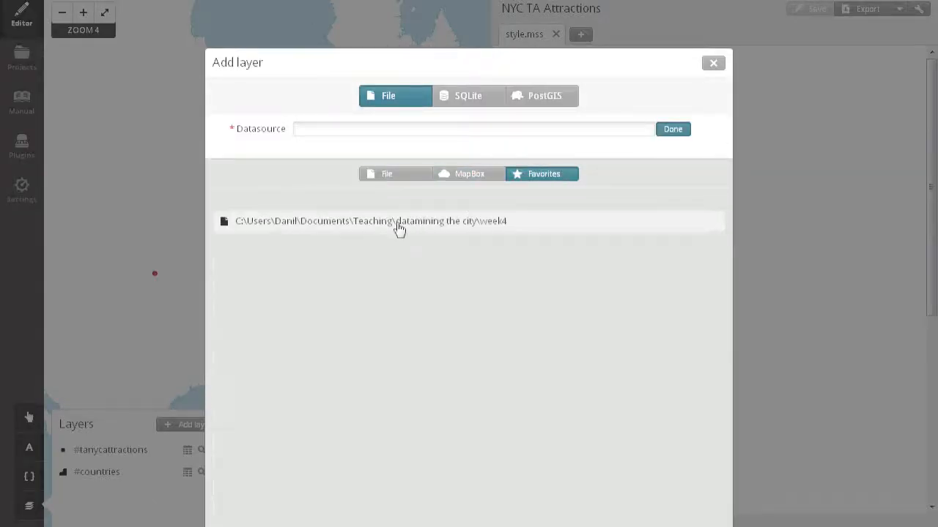
{"action": "left_click", "coordinate": [398, 224]}
{"action": "left_click", "coordinate": [671, 129]}
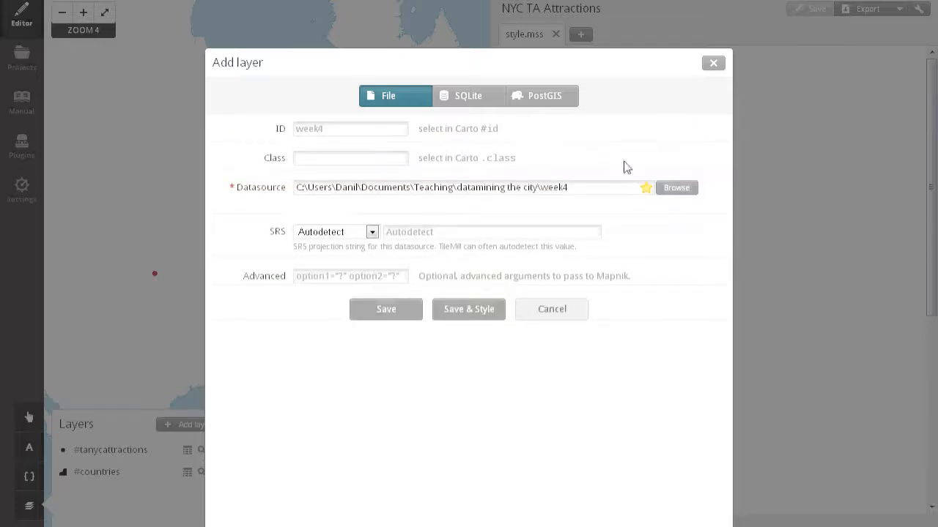
{"action": "left_click", "coordinate": [670, 189]}
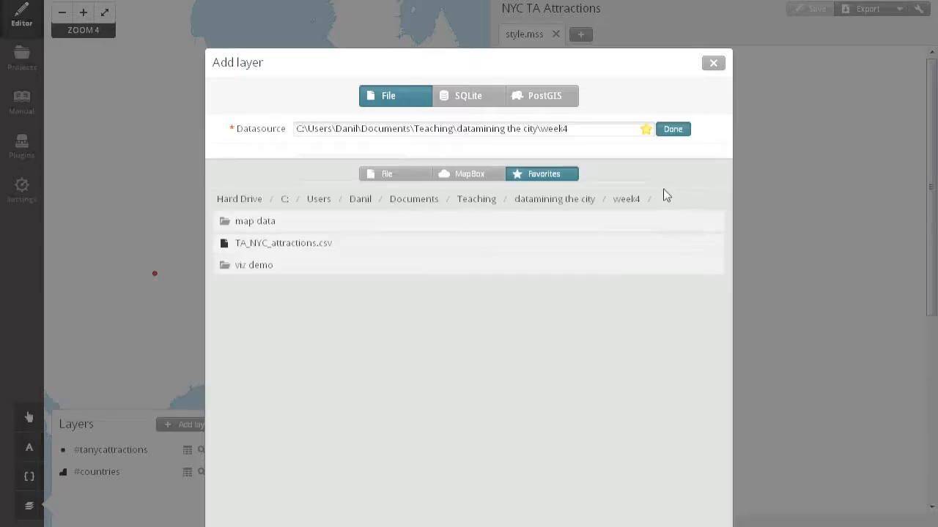
{"action": "left_click", "coordinate": [265, 265]}
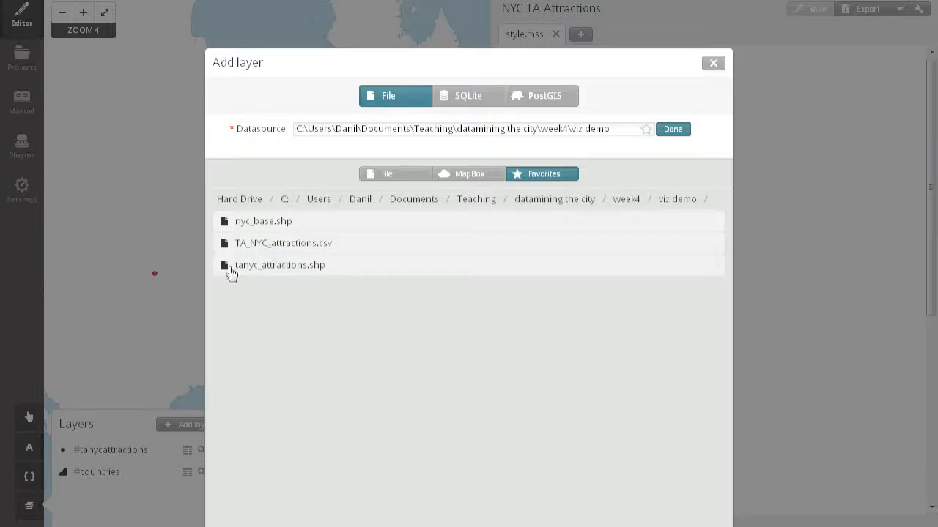
{"action": "left_click", "coordinate": [292, 270]}
{"action": "left_click", "coordinate": [665, 132]}
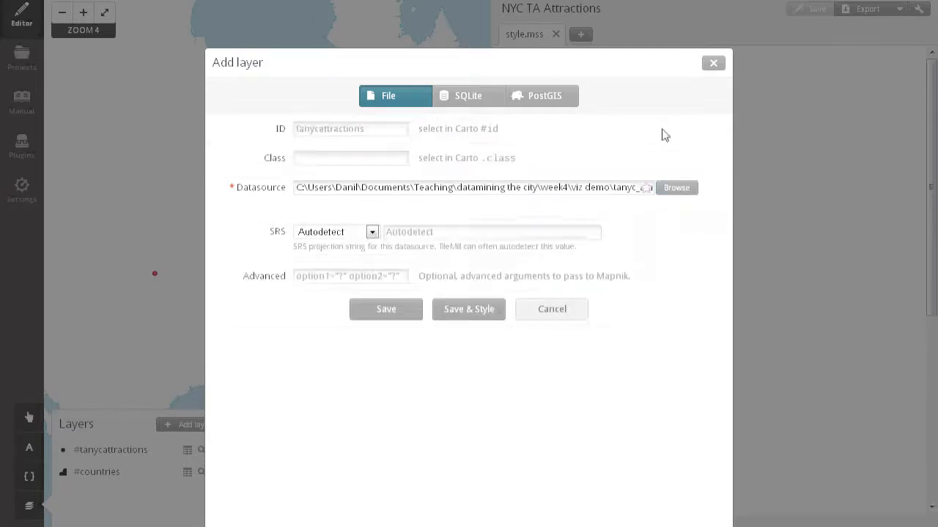
- Give the new layer the ID tanyc_shape and save it with a default style
{"action": "left_click", "coordinate": [373, 126]}
{"action": "type", "text": "tanyc_shape"}
{"action": "left_click", "coordinate": [473, 311]}
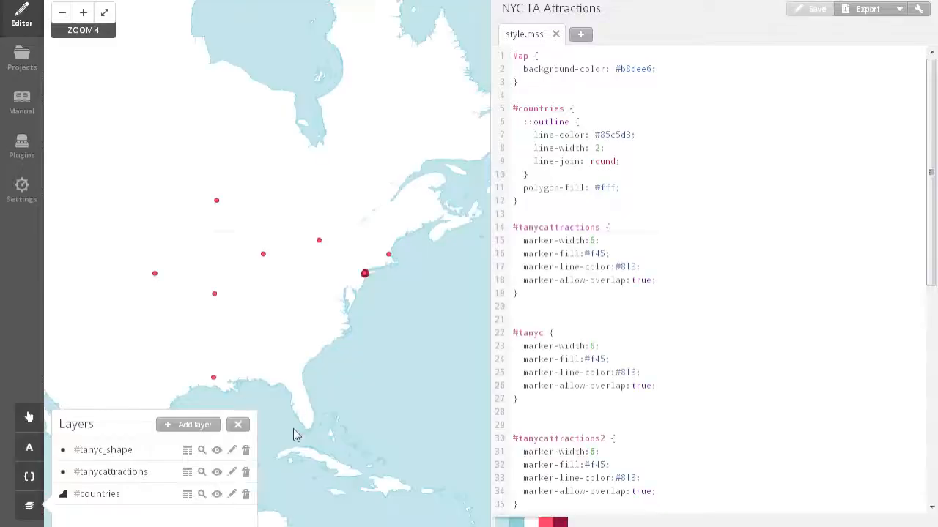
- Hide the tanycattractions layer and save the project
{"action": "left_click", "coordinate": [216, 472]}
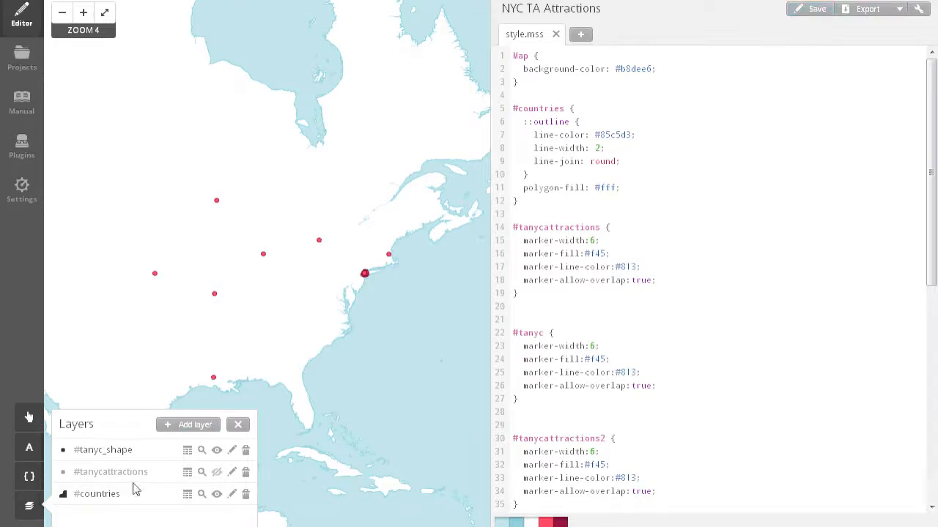
{"action": "left_click", "coordinate": [811, 7]}
- Examine the tanyc_shape points around New York City, focusing on how they sit on Manhattan's outline
{"action": "left_click_drag", "start_coordinate": [338, 318], "coordinate": [295, 330]}
{"action": "scroll", "coordinate": [318, 292], "scroll_direction": "up", "scroll_amount": 1}
{"action": "scroll", "coordinate": [320, 296], "scroll_direction": "up", "scroll_amount": 5}
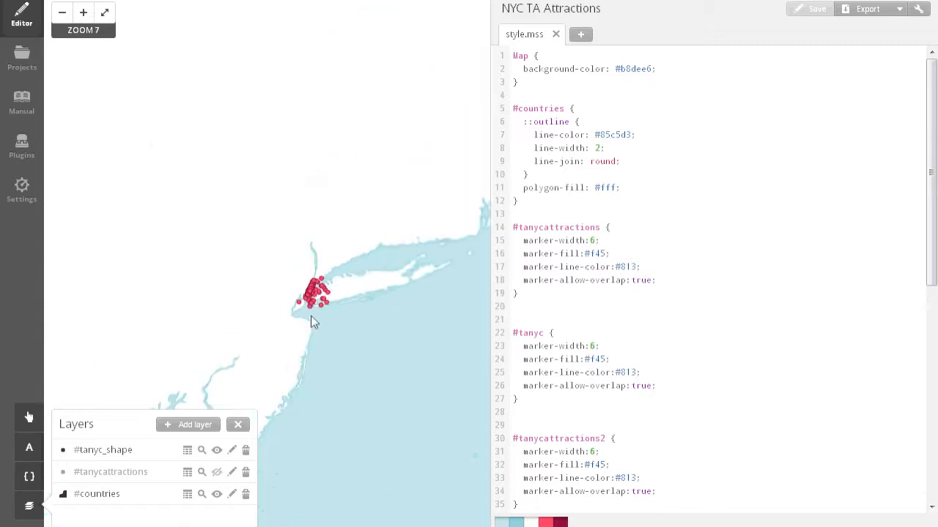
{"action": "left_click_drag", "start_coordinate": [388, 331], "coordinate": [339, 304]}
{"action": "scroll", "coordinate": [285, 271], "scroll_direction": "up", "scroll_amount": 1}
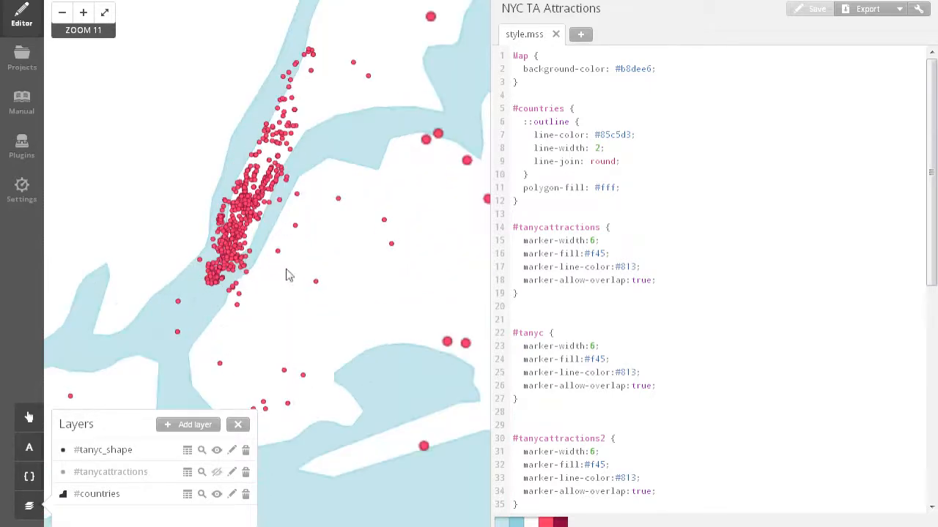
{"action": "left_click_drag", "start_coordinate": [271, 278], "coordinate": [245, 273]}
{"action": "scroll", "coordinate": [249, 276], "scroll_direction": "down", "scroll_amount": 1}
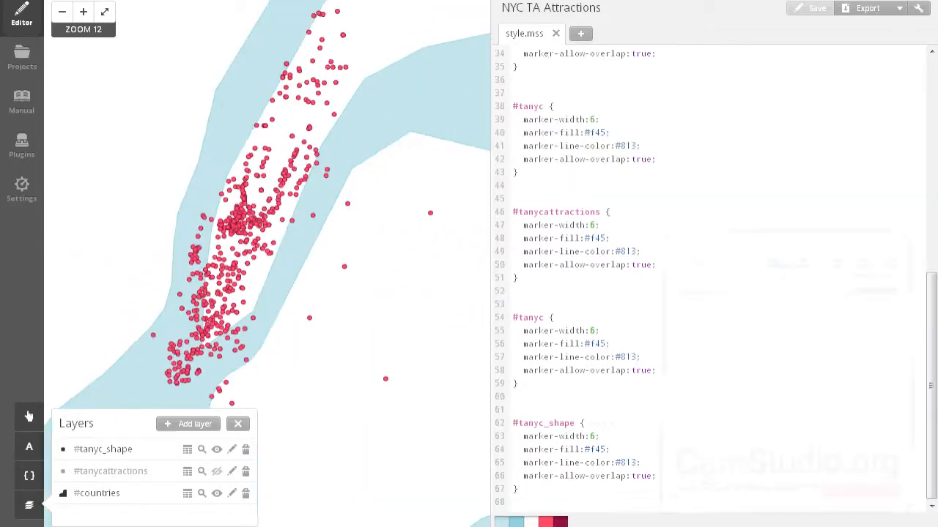
{"action": "left_click_drag", "start_coordinate": [336, 254], "coordinate": [337, 326]}
{"action": "left_click_drag", "start_coordinate": [344, 294], "coordinate": [410, 213]}
{"action": "left_click_drag", "start_coordinate": [365, 241], "coordinate": [340, 289]}
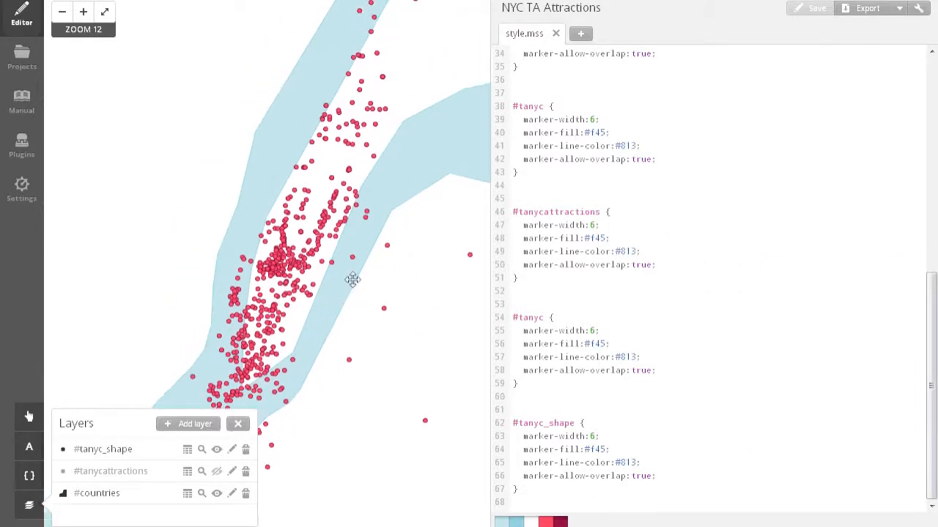
{"action": "left_click_drag", "start_coordinate": [267, 366], "coordinate": [212, 361]}
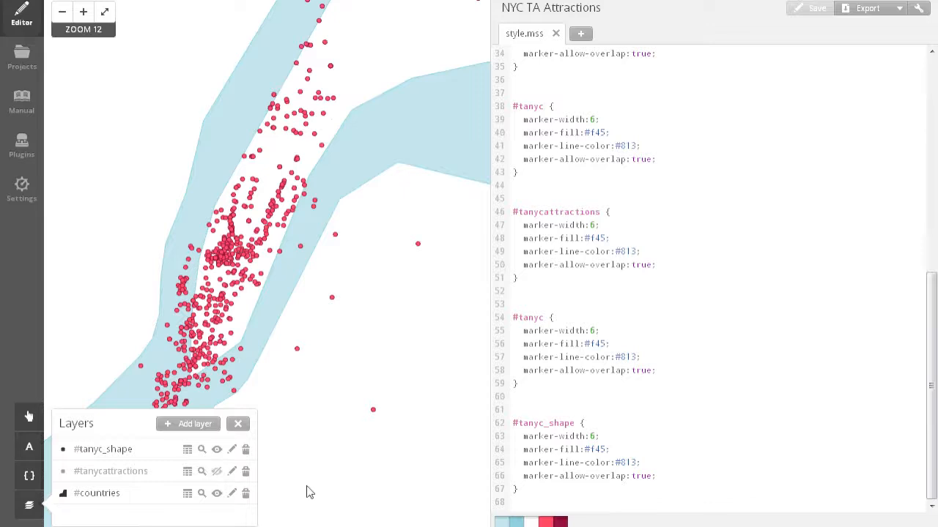
- Add nyc_base3.shp from the viz demo folder as a new layer with a default style
{"action": "left_click", "coordinate": [200, 433]}
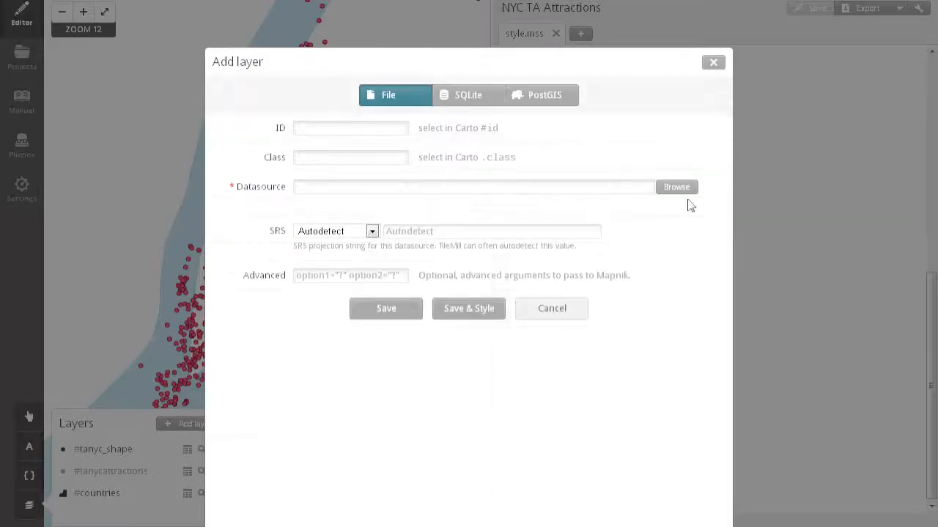
{"action": "left_click", "coordinate": [675, 189]}
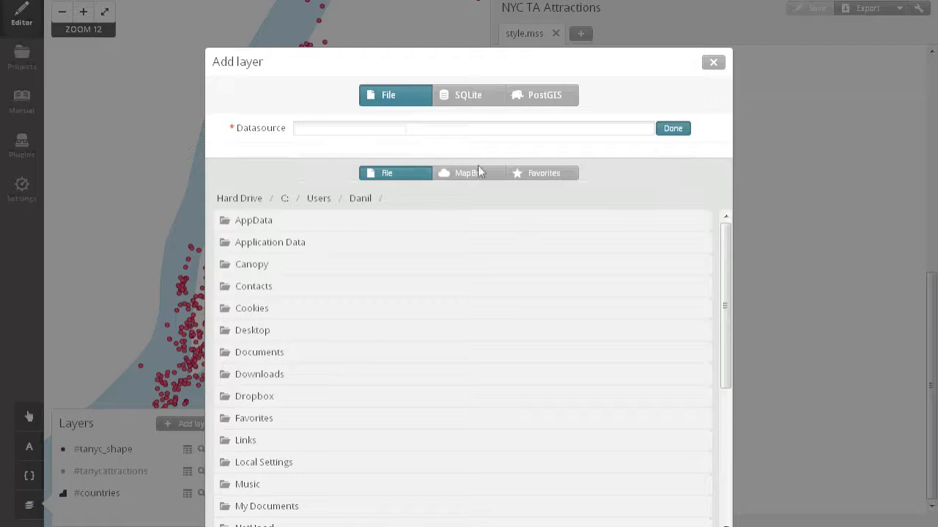
{"action": "left_click", "coordinate": [532, 175]}
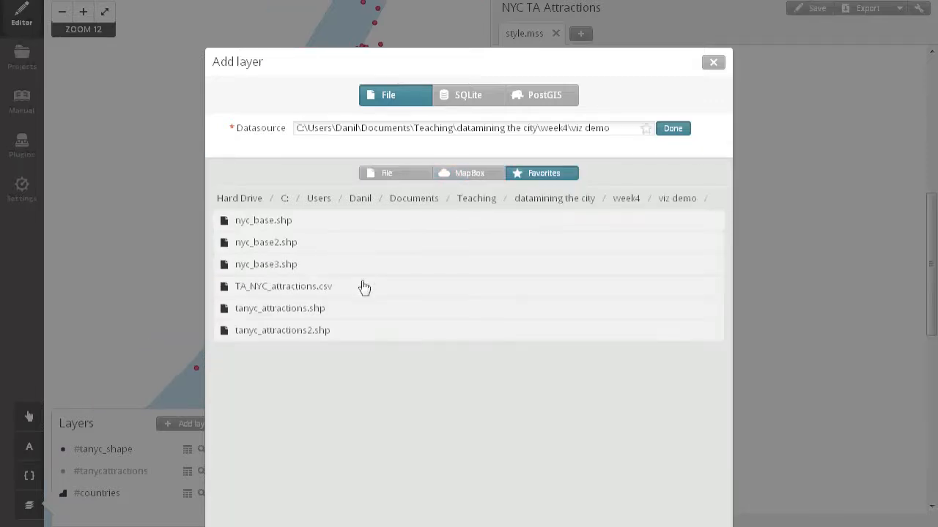
{"action": "left_click", "coordinate": [287, 266]}
{"action": "left_click", "coordinate": [668, 132]}
{"action": "left_click", "coordinate": [476, 309]}
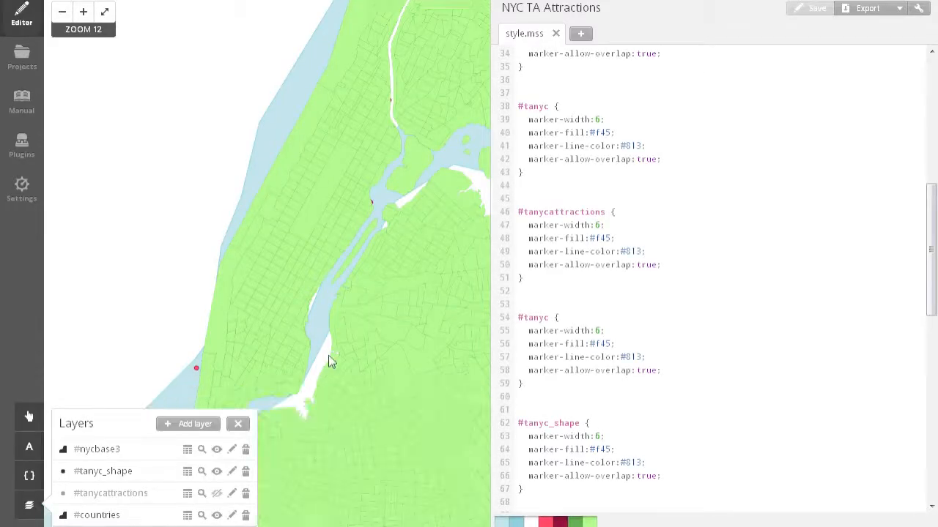
- Hide the countries layer, place nycbase3 beneath tanyc_shape in the layer order, and save the project
{"action": "left_click", "coordinate": [217, 515]}
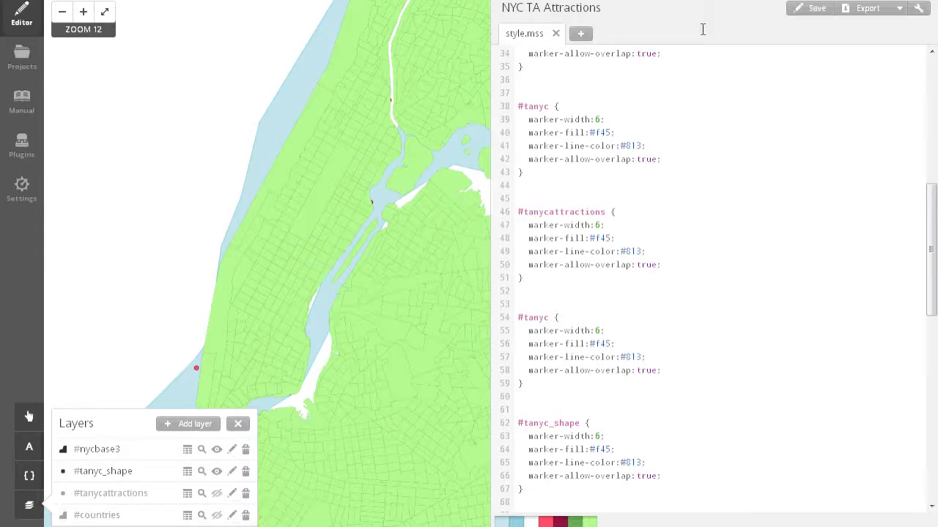
{"action": "left_click", "coordinate": [814, 9]}
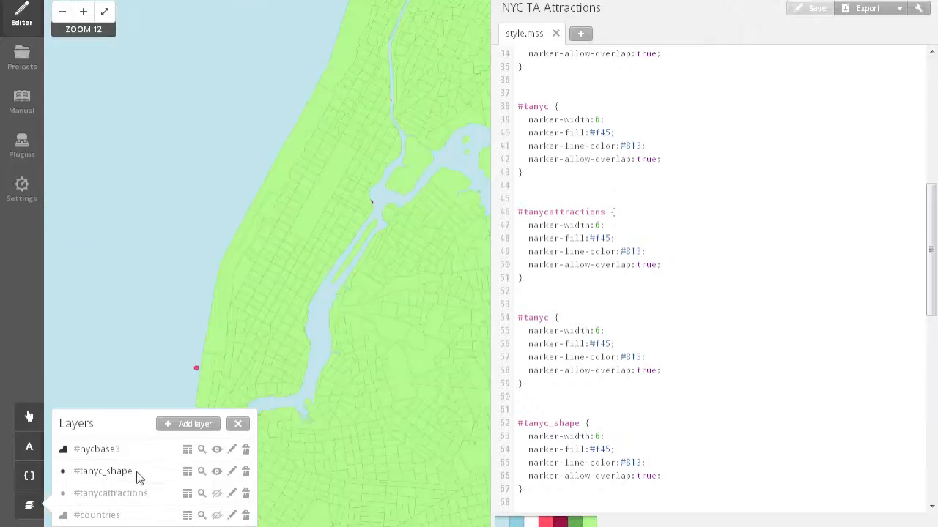
{"action": "left_click_drag", "start_coordinate": [64, 449], "coordinate": [68, 471]}
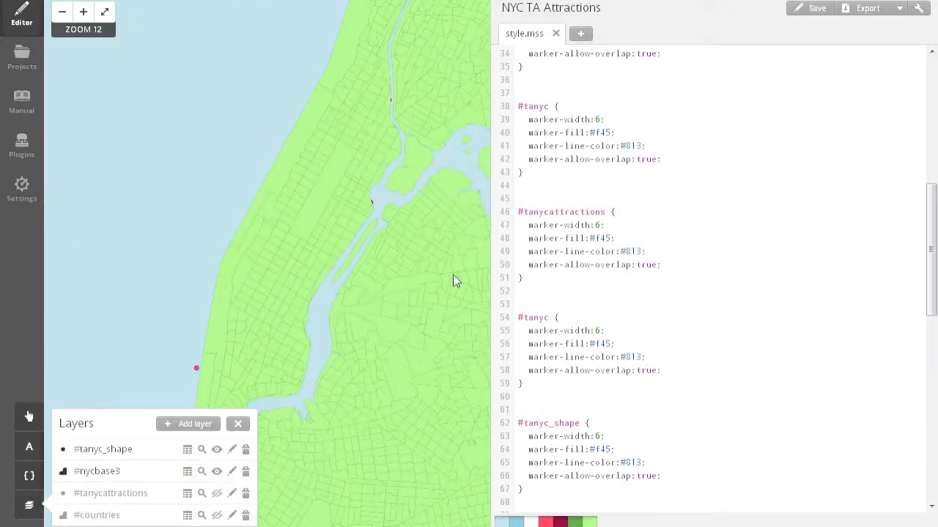
{"action": "key", "text": "ctrl+s"}
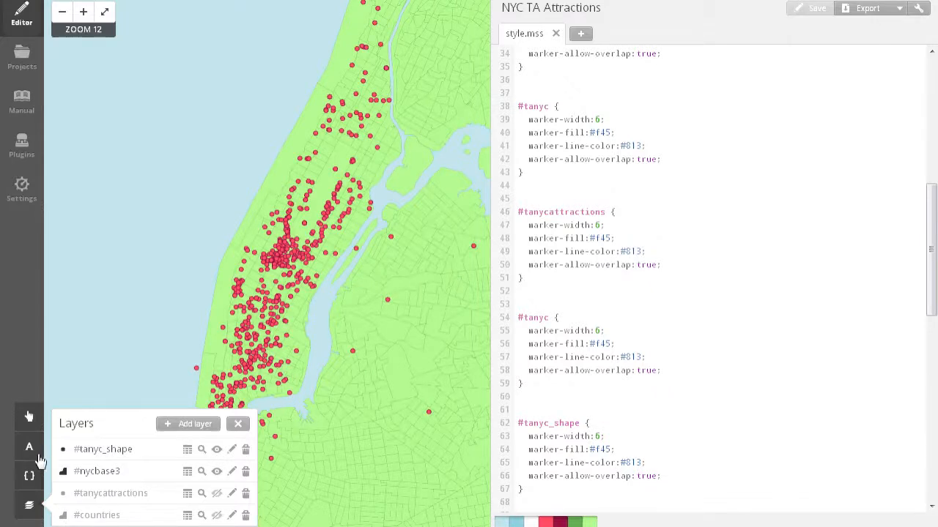
- Close the layer list and review the New York map together with the layer rules in style.mss
{"action": "left_click", "coordinate": [31, 514]}
{"action": "left_click_drag", "start_coordinate": [358, 278], "coordinate": [343, 304]}
{"action": "scroll", "coordinate": [343, 305], "scroll_direction": "down", "scroll_amount": 2}
{"action": "scroll", "coordinate": [345, 291], "scroll_direction": "up", "scroll_amount": 1}
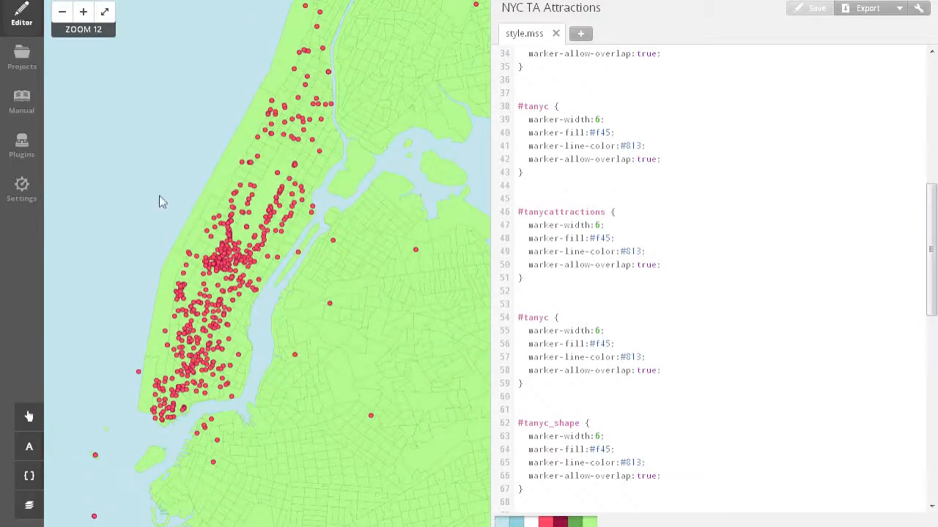
{"action": "scroll", "coordinate": [732, 161], "scroll_direction": "up", "scroll_amount": 10}
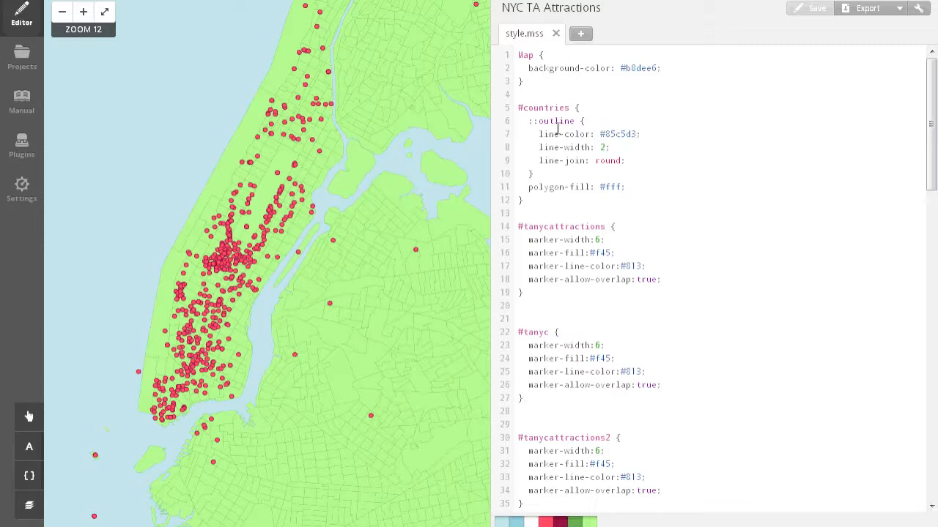
{"action": "scroll", "coordinate": [890, 210], "scroll_direction": "down", "scroll_amount": 20}
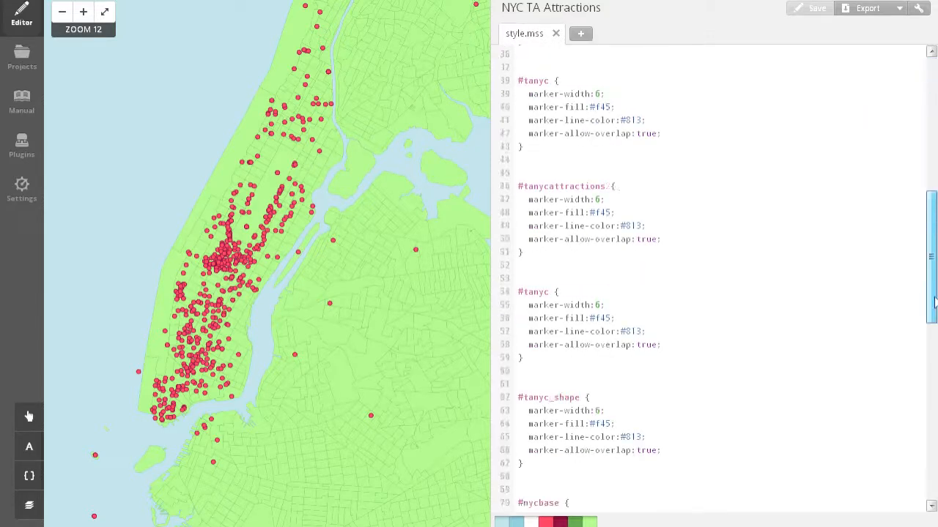
{"action": "scroll", "coordinate": [839, 438], "scroll_direction": "up", "scroll_amount": 6}
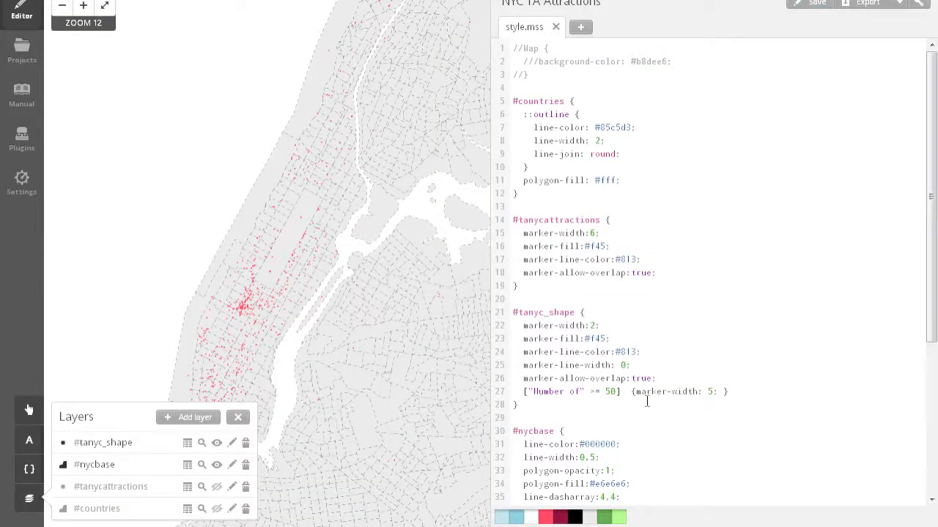
- Inspect the feature table of the tanyc_shape layer through to its Reviews column, and close it
{"action": "left_click", "coordinate": [187, 444]}
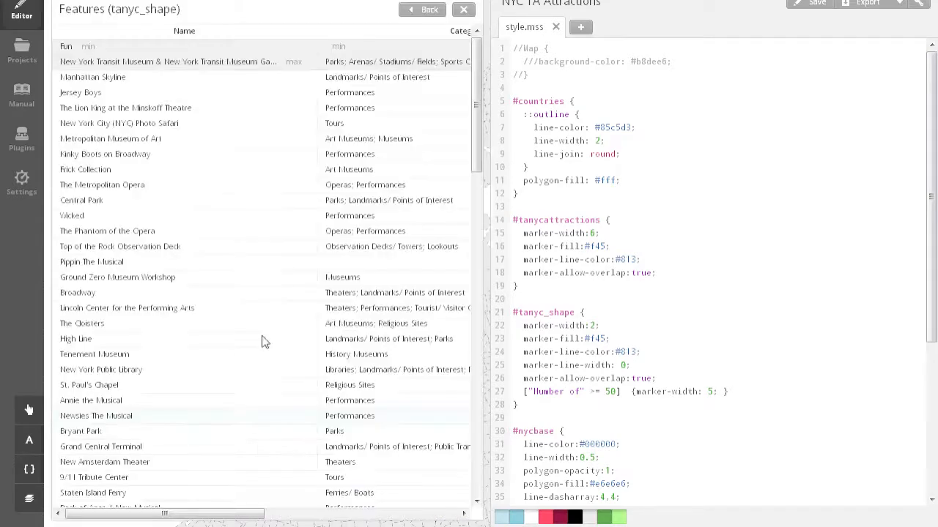
{"action": "left_click_drag", "start_coordinate": [247, 510], "coordinate": [440, 511]}
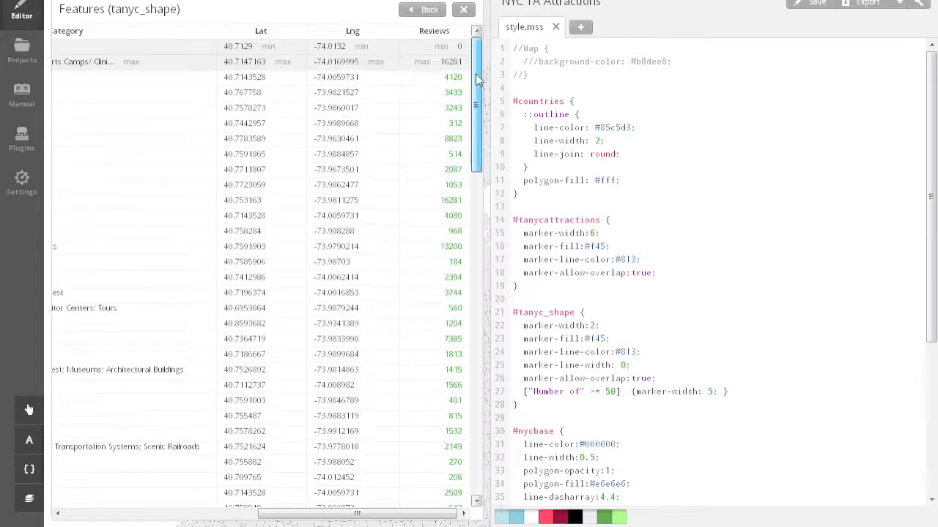
{"action": "left_click_drag", "start_coordinate": [337, 513], "coordinate": [355, 495]}
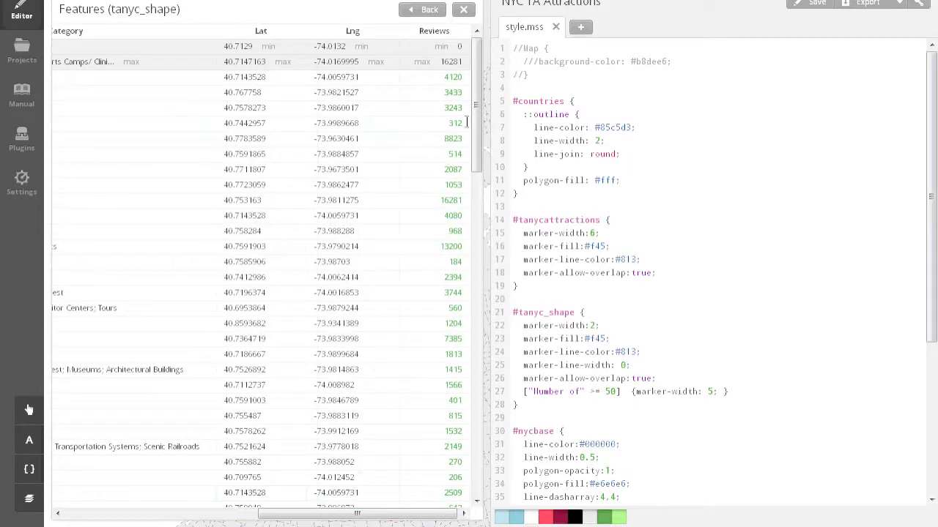
{"action": "mouse_move", "coordinate": [471, 74]}
{"action": "left_mouse_down"}
{"action": "mouse_move", "coordinate": [477, 399]}
{"action": "mouse_move", "coordinate": [475, 70]}
{"action": "left_mouse_up"}
{"action": "left_click", "coordinate": [462, 7]}
{"action": "left_click", "coordinate": [29, 498]}
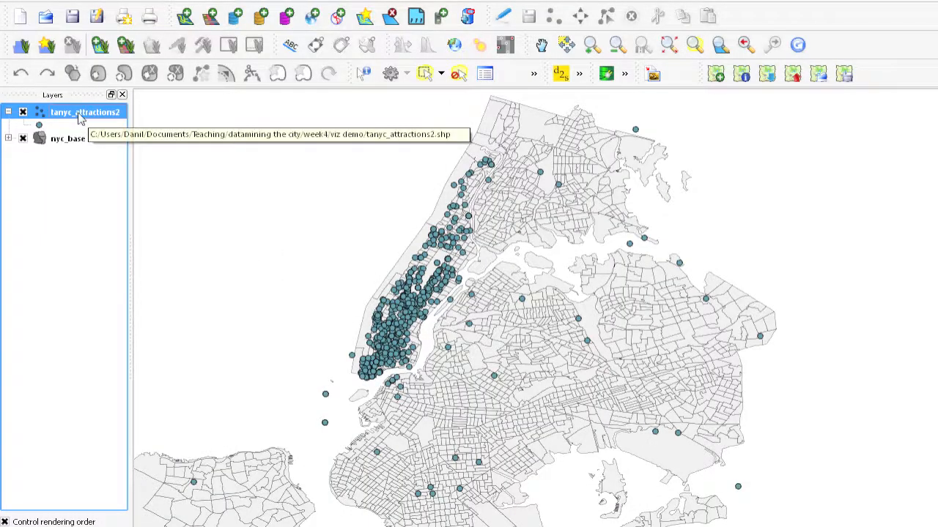
- Switch to QGIS and open the attribute table of the tanyc_attractions2 layer
{"action": "right_click", "coordinate": [81, 120]}
{"action": "left_click", "coordinate": [124, 194]}
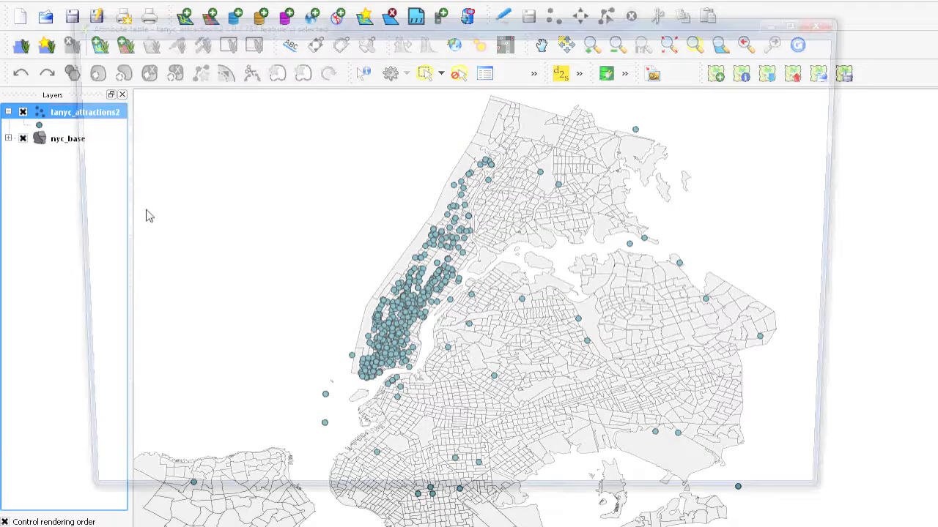
{"action": "left_click_drag", "start_coordinate": [844, 62], "coordinate": [846, 40]}
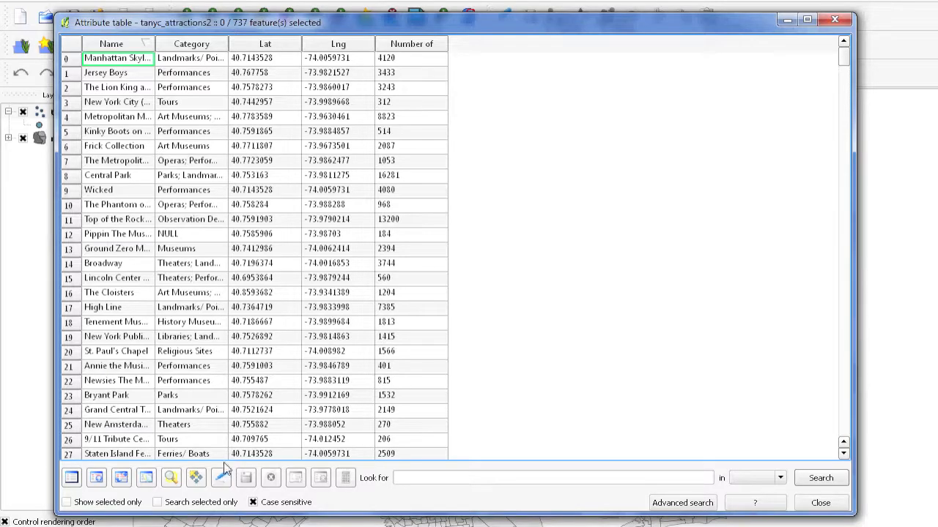
- Turn on editing for the tanyc_attractions2 layer and sort its attribute table by the Number of column
{"action": "mouse_move", "coordinate": [421, 27]}
{"action": "left_mouse_down"}
{"action": "mouse_move", "coordinate": [444, 4]}
{"action": "mouse_move", "coordinate": [435, 20]}
{"action": "left_mouse_up"}
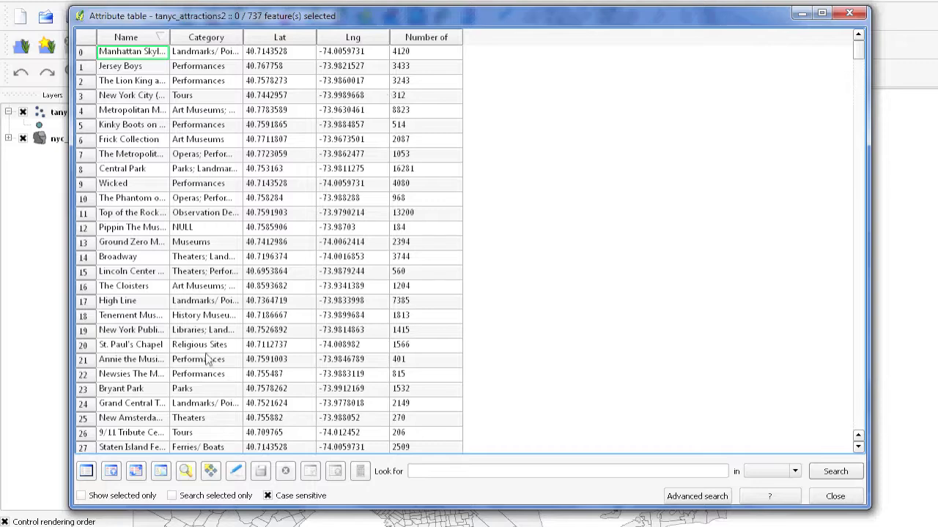
{"action": "left_click", "coordinate": [235, 471]}
{"action": "left_click_drag", "start_coordinate": [248, 19], "coordinate": [259, 286]}
{"action": "left_click_drag", "start_coordinate": [481, 272], "coordinate": [473, 26]}
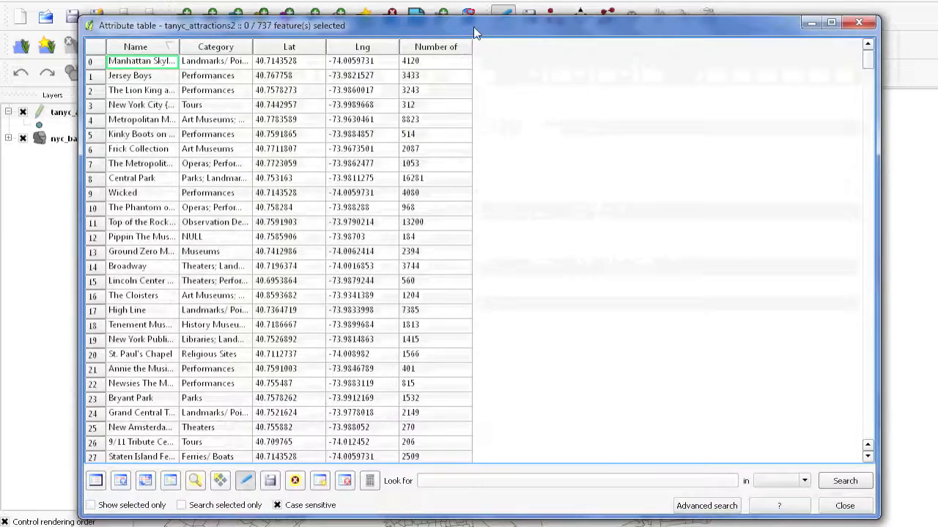
{"action": "left_click", "coordinate": [427, 50]}
{"action": "left_click", "coordinate": [427, 50]}
{"action": "double_click", "coordinate": [429, 65]}
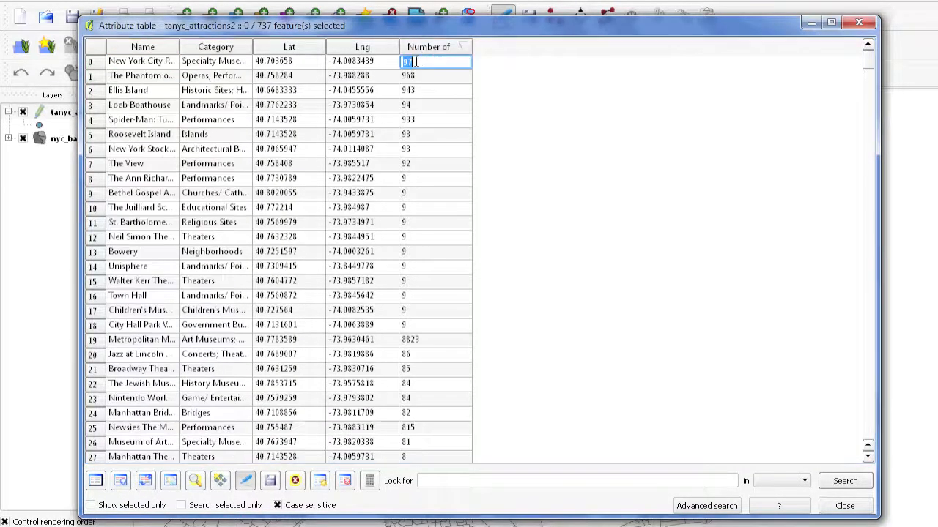
{"action": "key", "text": "Escape"}
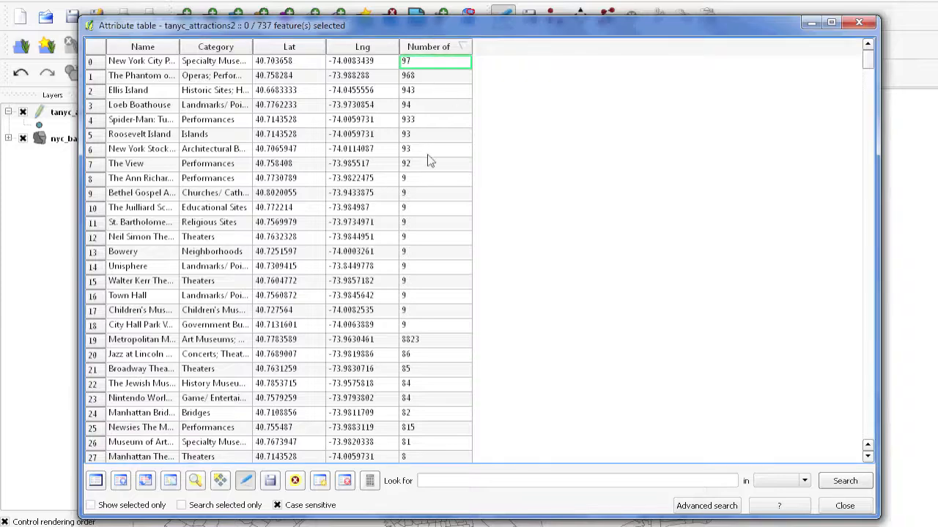
- Start the field calculator and define a new whole-number (integer) field named Reviews
{"action": "left_click", "coordinate": [370, 481]}
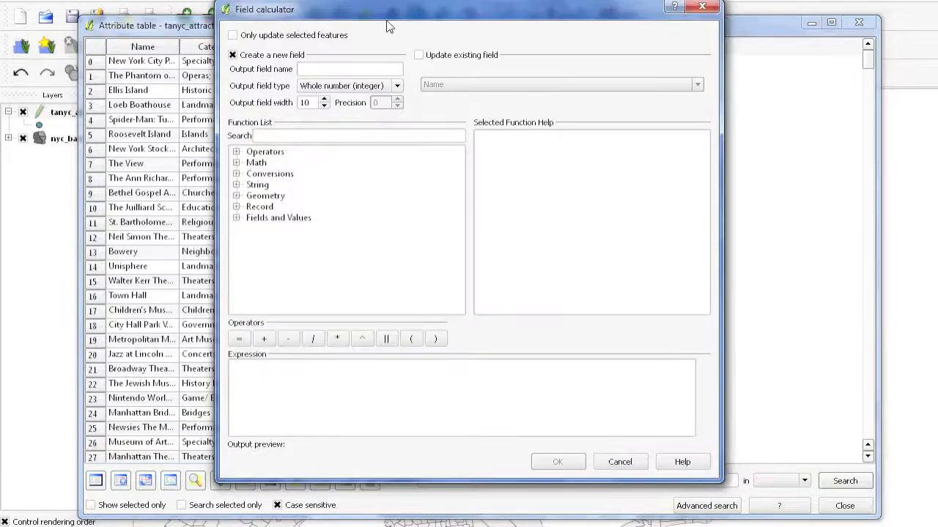
{"action": "left_click_drag", "start_coordinate": [543, 25], "coordinate": [819, 20]}
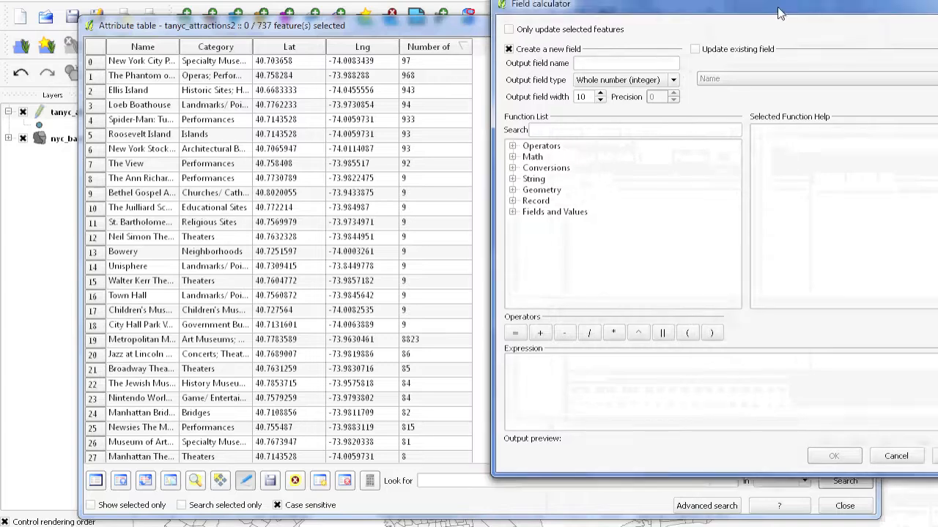
{"action": "left_click_drag", "start_coordinate": [588, 9], "coordinate": [446, 25]}
{"action": "left_click", "coordinate": [468, 80]}
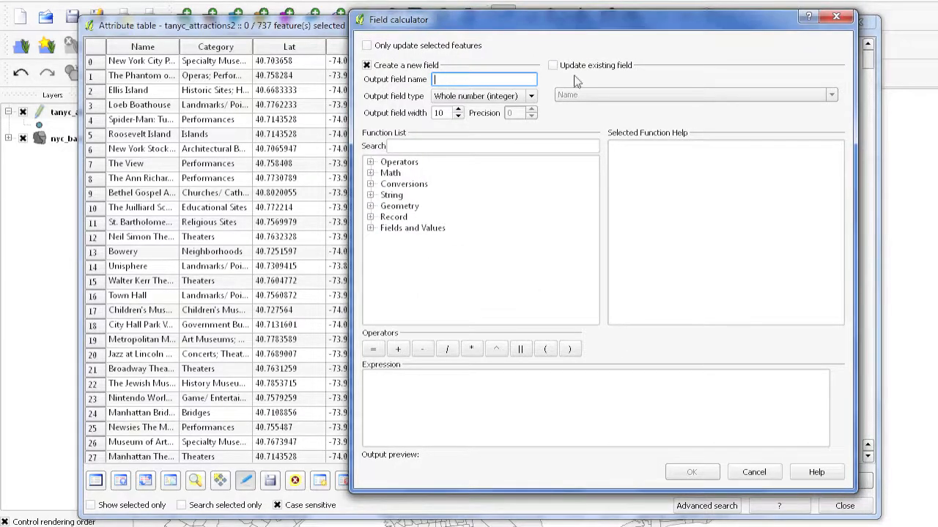
{"action": "type", "text": "Reviews"}
{"action": "left_click", "coordinate": [443, 96]}
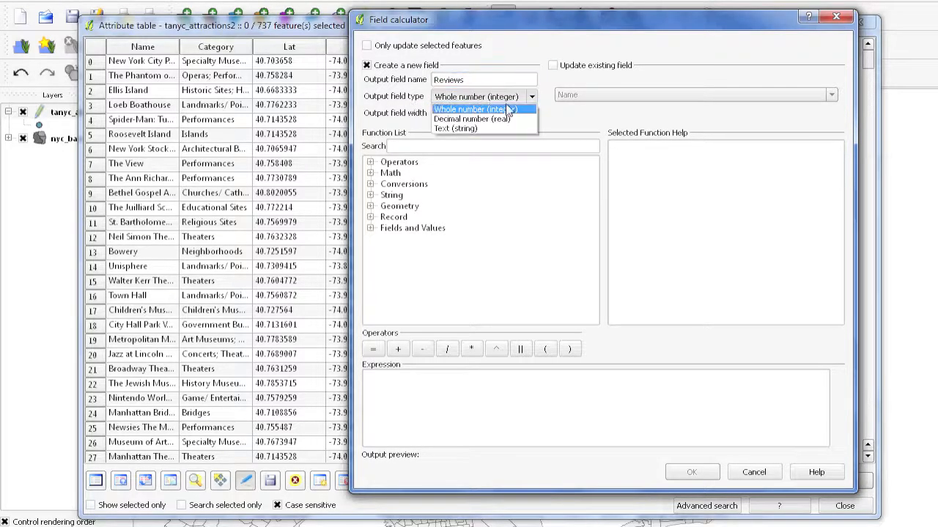
{"action": "left_click", "coordinate": [445, 110]}
- Use the existing "Number of" field as the expression and create the Reviews field from it
{"action": "left_click", "coordinate": [371, 228]}
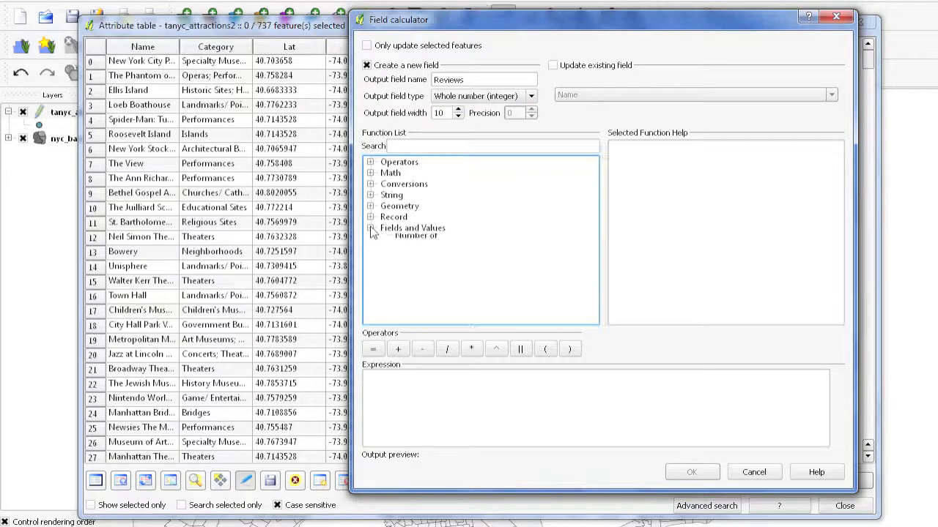
{"action": "left_click_drag", "start_coordinate": [424, 13], "coordinate": [565, 13]}
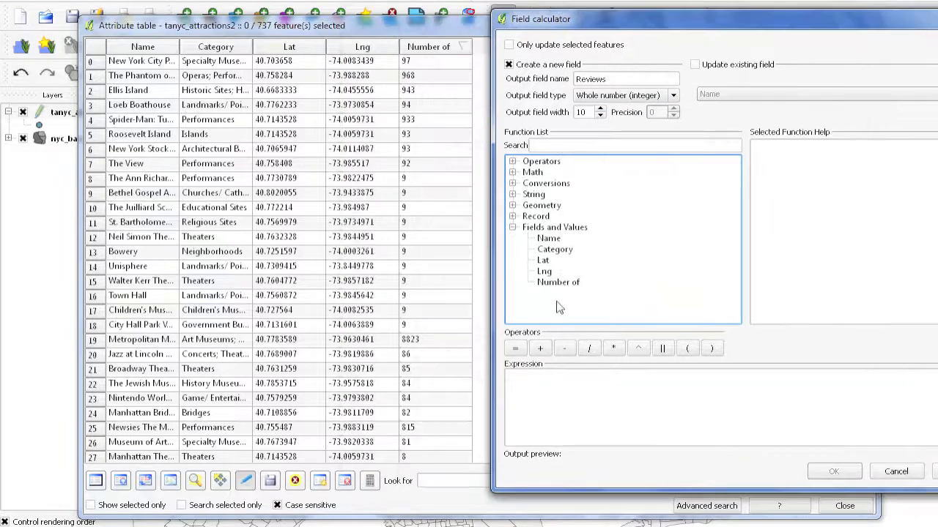
{"action": "left_click", "coordinate": [557, 283]}
{"action": "left_click_drag", "start_coordinate": [651, 29], "coordinate": [447, 65]}
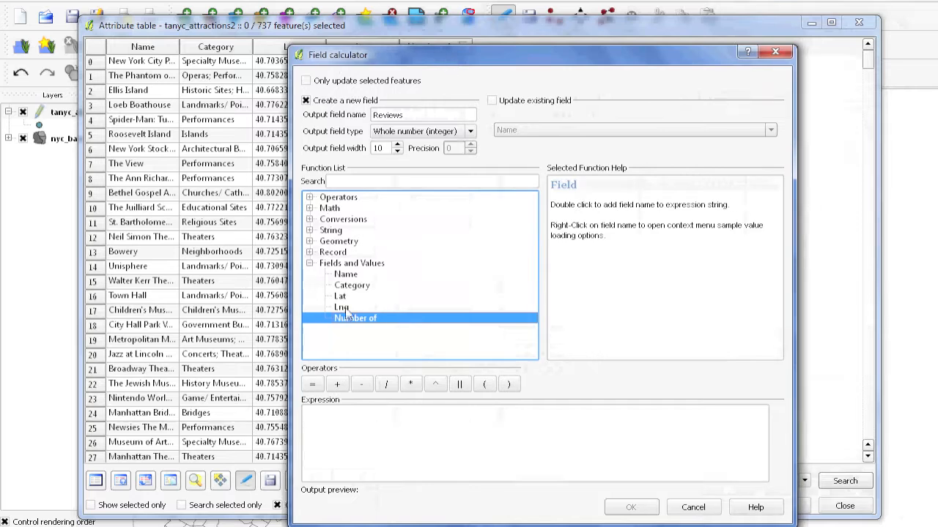
{"action": "double_click", "coordinate": [424, 317]}
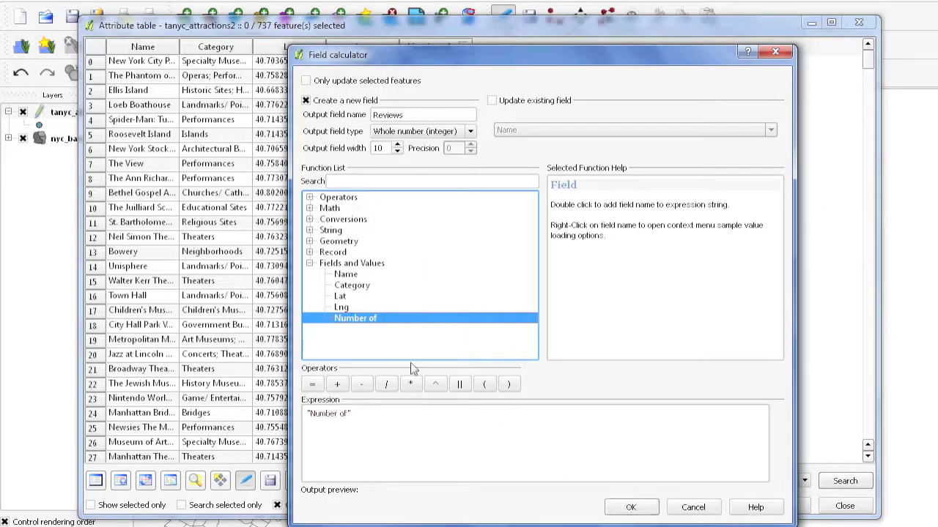
{"action": "left_click_drag", "start_coordinate": [354, 414], "coordinate": [285, 408]}
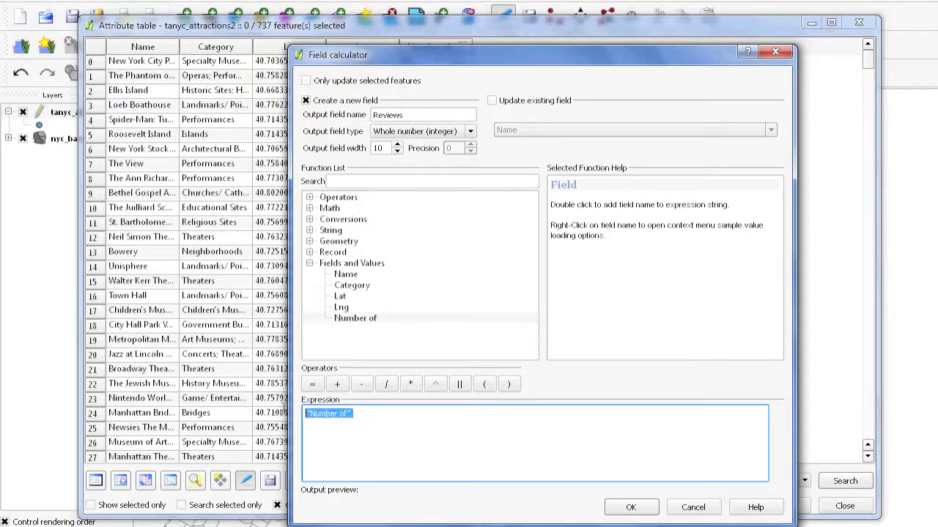
{"action": "left_click", "coordinate": [631, 507]}
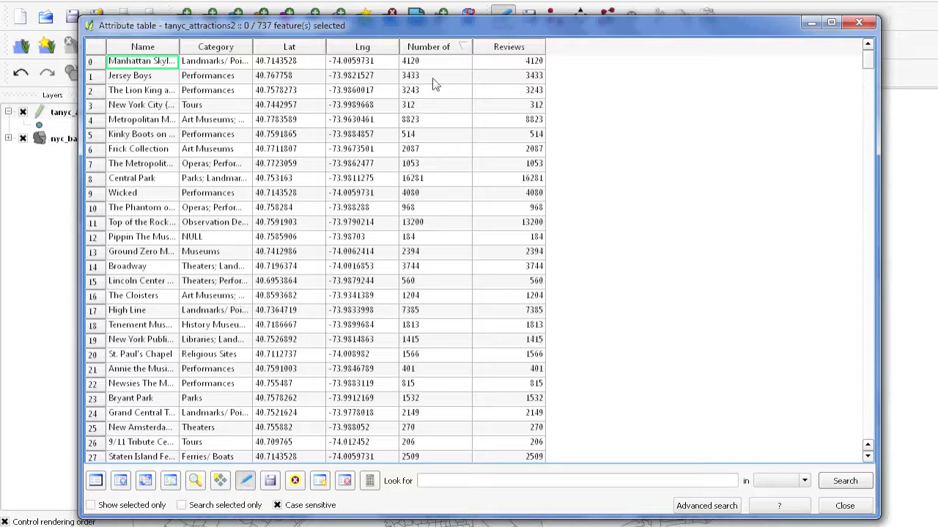
- Delete the Number of field from the attribute table, then end editing and save the changes
{"action": "left_click", "coordinate": [345, 481]}
{"action": "left_click", "coordinate": [384, 231]}
{"action": "left_click", "coordinate": [500, 317]}
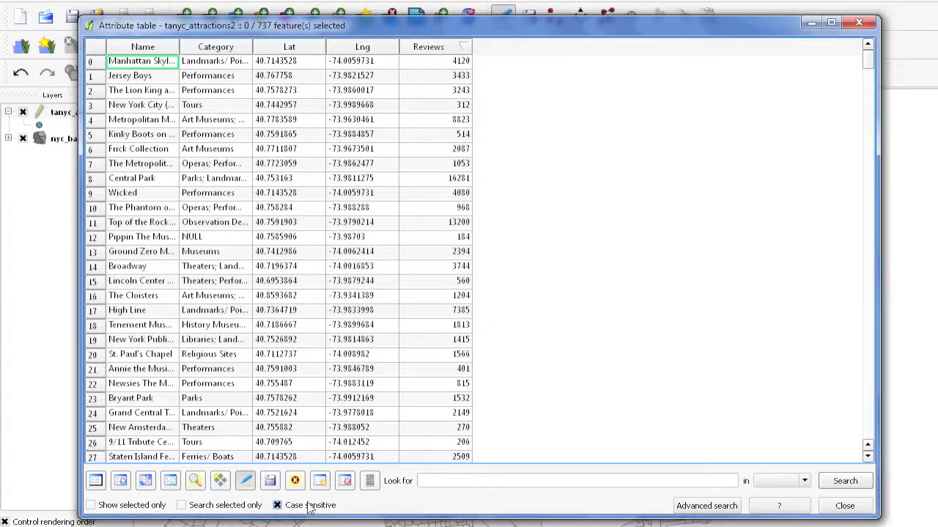
{"action": "left_click", "coordinate": [250, 486]}
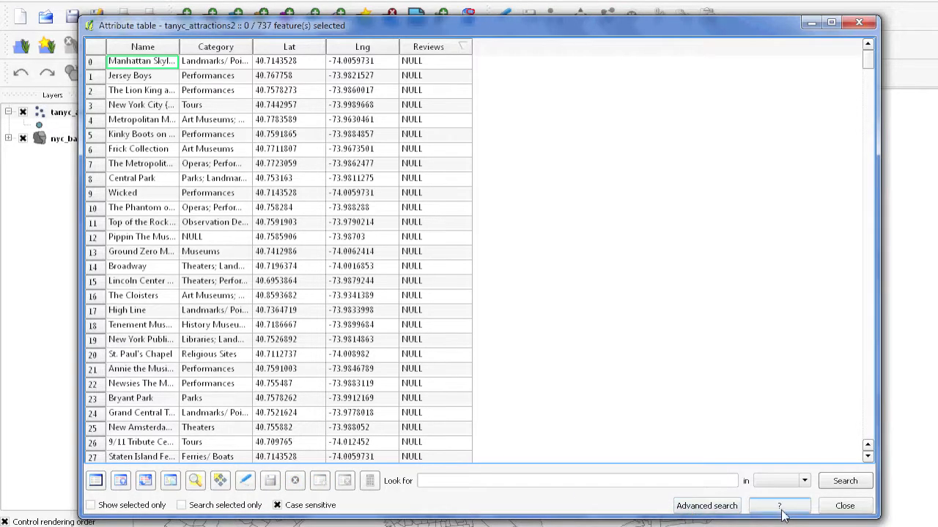
- Close and reopen the tanyc_attractions2 attribute table to check the Reviews column, and close it again
{"action": "left_click", "coordinate": [841, 505]}
{"action": "right_click", "coordinate": [90, 113]}
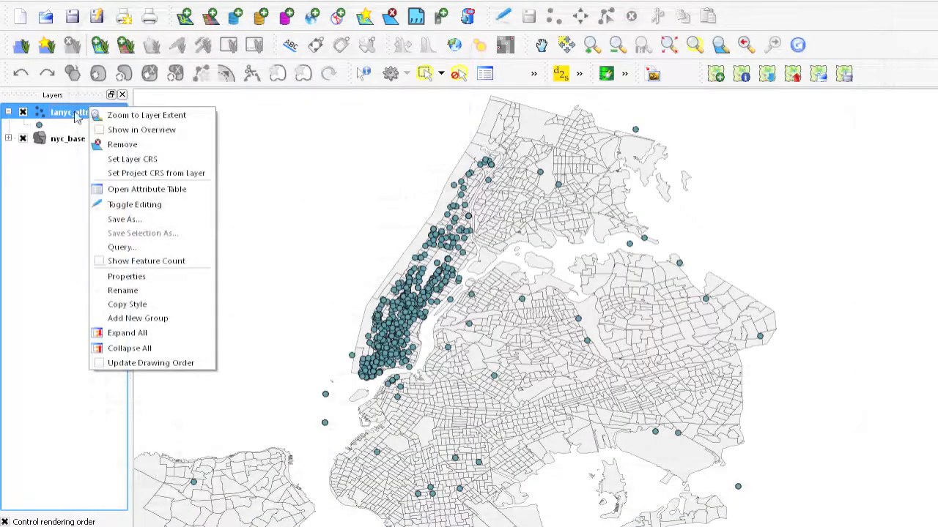
{"action": "left_click", "coordinate": [123, 195]}
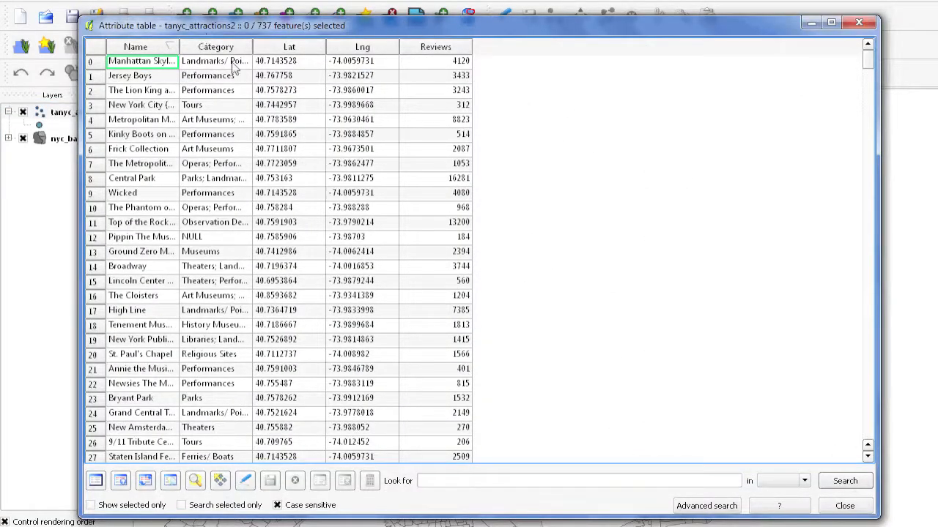
{"action": "left_click", "coordinate": [845, 506]}
- Export the tanyc_attractions2 layer as an ESRI Shapefile named tanyc_attractions4.shp in the viz demo folder
{"action": "right_click", "coordinate": [105, 117]}
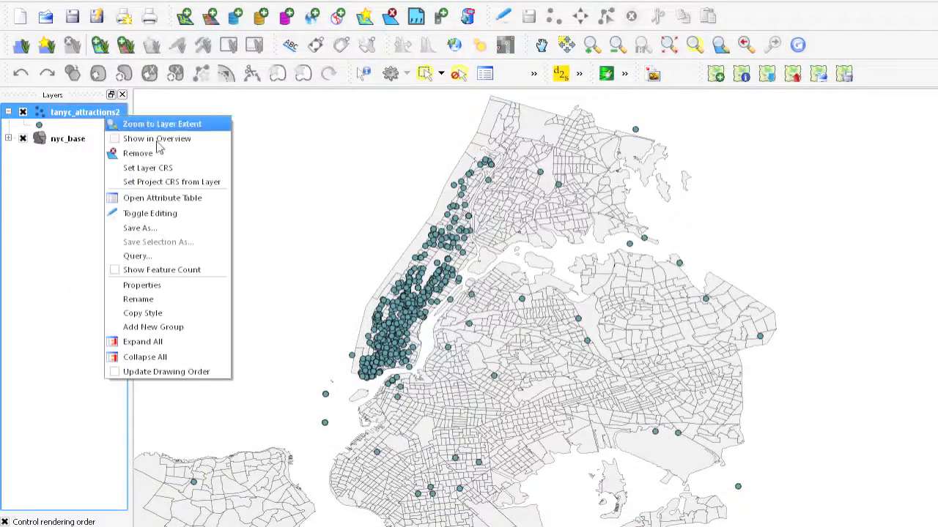
{"action": "left_click", "coordinate": [155, 232]}
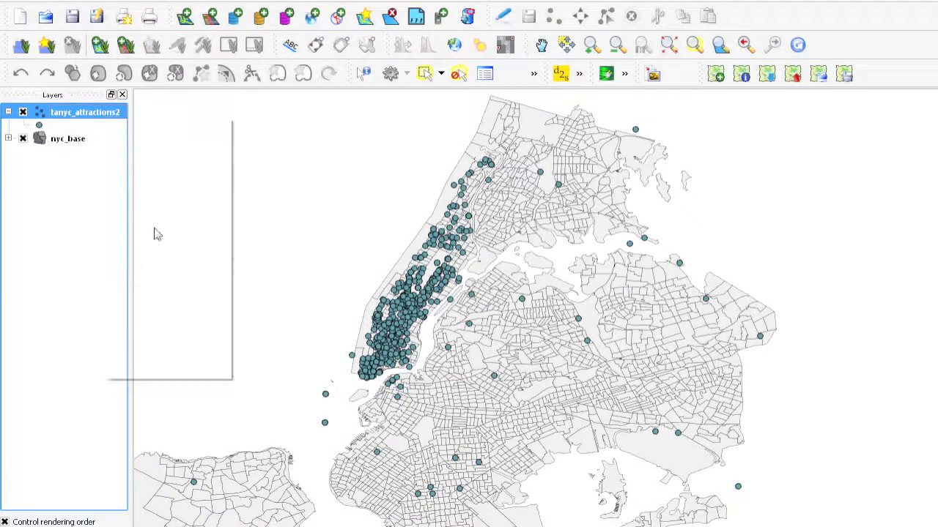
{"action": "left_click", "coordinate": [718, 140]}
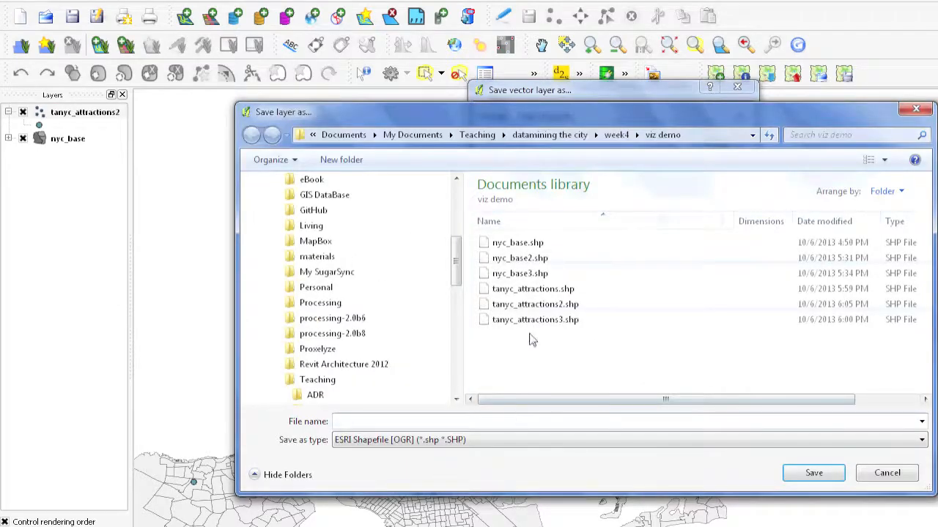
{"action": "left_click", "coordinate": [535, 319]}
{"action": "left_click", "coordinate": [405, 421]}
{"action": "left_click", "coordinate": [404, 421]}
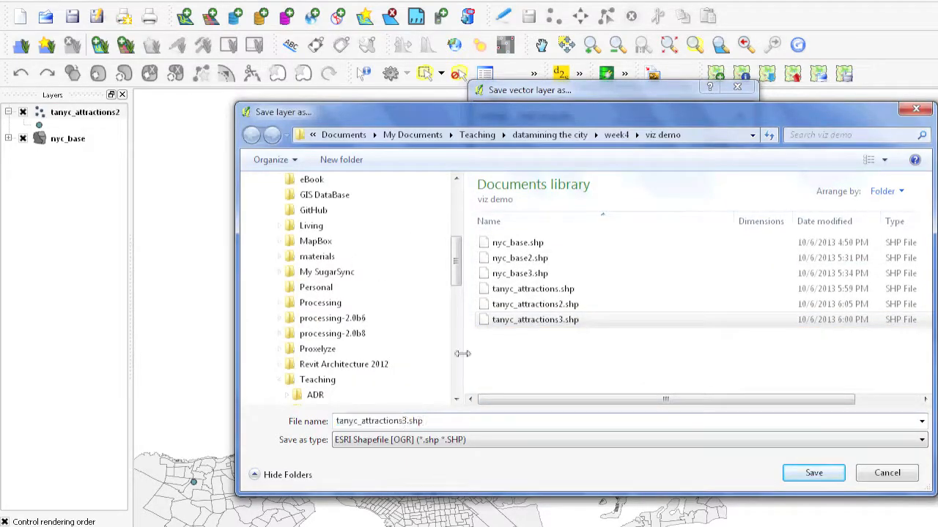
{"action": "key", "text": "BackSpace"}
{"action": "type", "text": "4"}
{"action": "key", "text": "Return"}
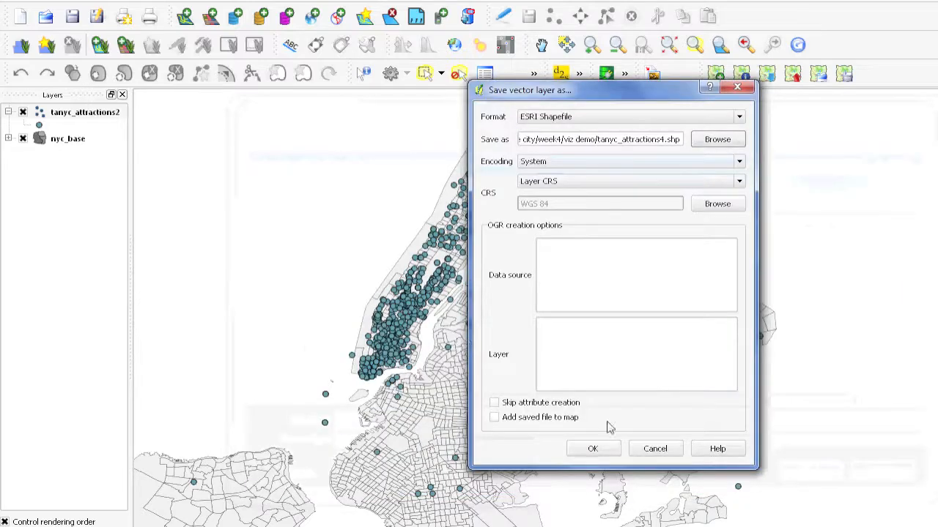
{"action": "left_click", "coordinate": [607, 452]}
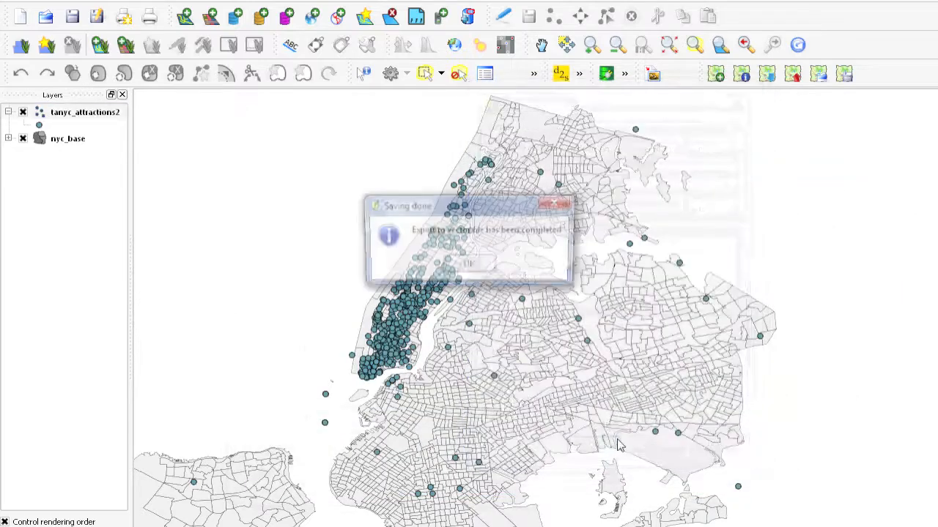
{"action": "left_click", "coordinate": [475, 271]}
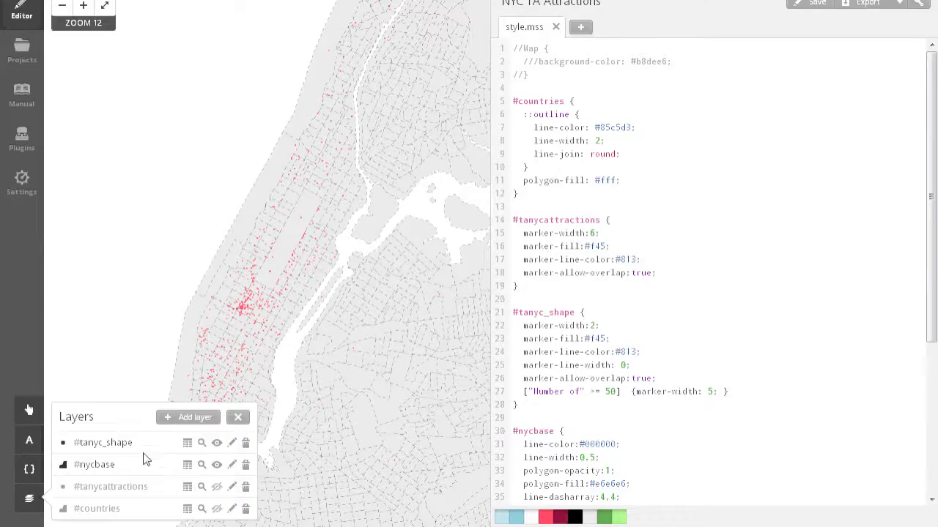
- In TileMill, add tanyc_attractions4.shp from the week4 viz demo folder as a new layer with default styling
{"action": "left_click", "coordinate": [192, 418]}
{"action": "left_click", "coordinate": [676, 180]}
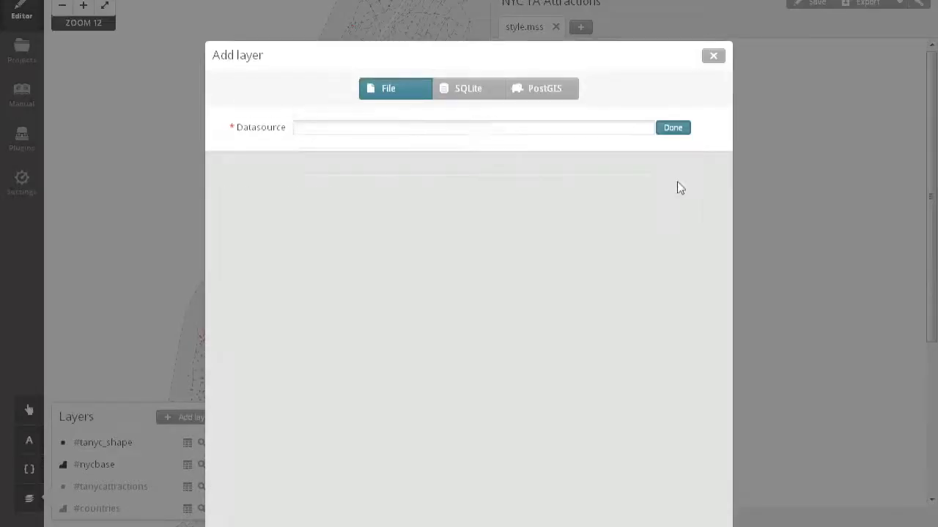
{"action": "left_click", "coordinate": [519, 174]}
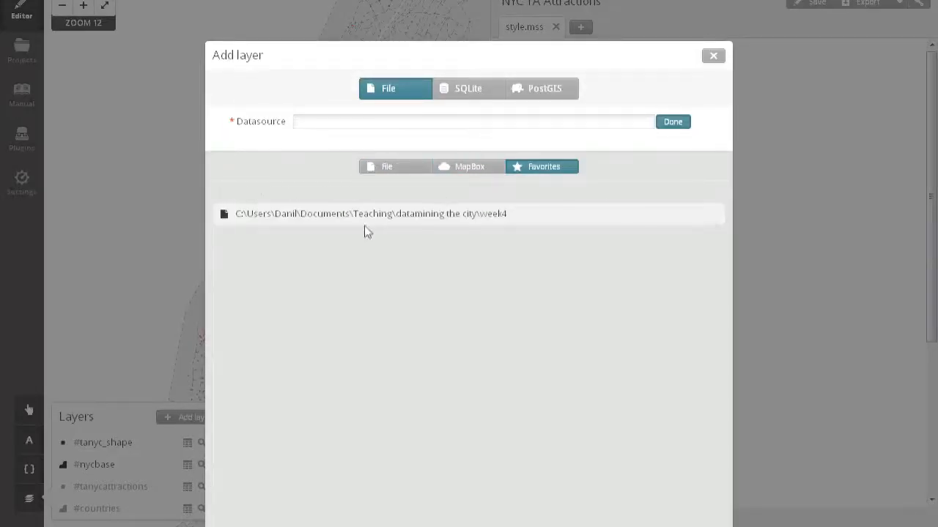
{"action": "left_click", "coordinate": [534, 220]}
{"action": "left_click", "coordinate": [676, 126]}
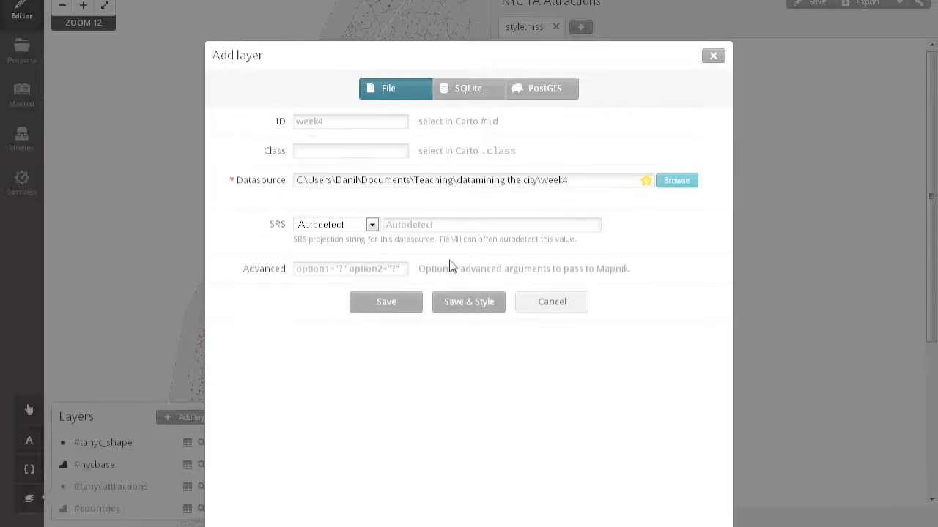
{"action": "left_click", "coordinate": [677, 181]}
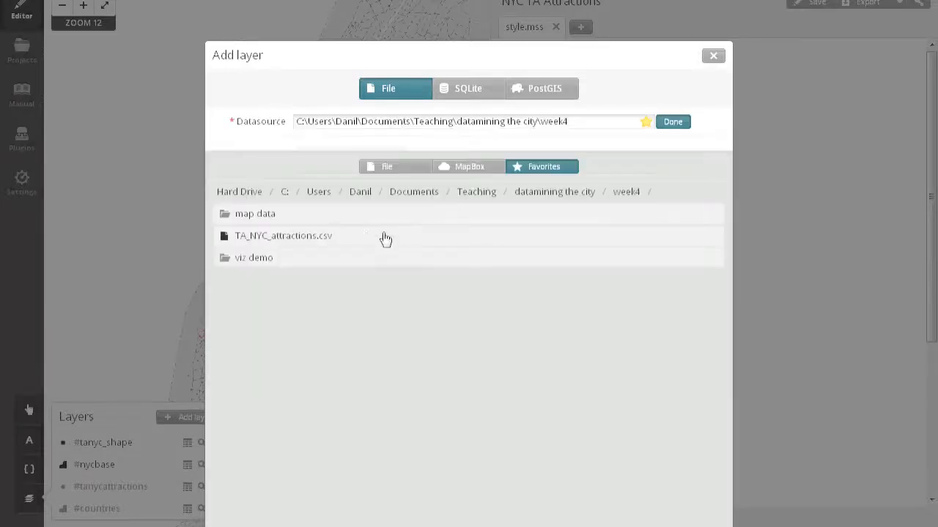
{"action": "left_click", "coordinate": [247, 260]}
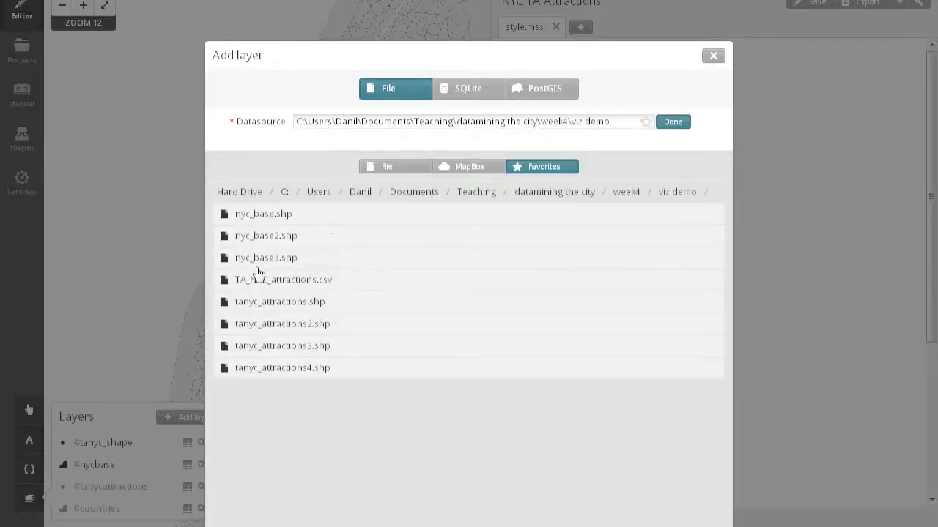
{"action": "left_click", "coordinate": [295, 370]}
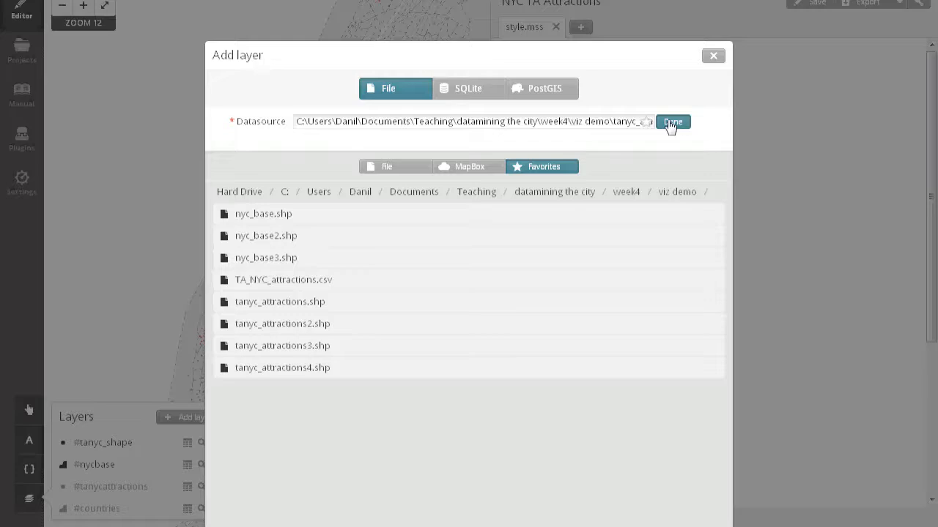
{"action": "left_click", "coordinate": [672, 122]}
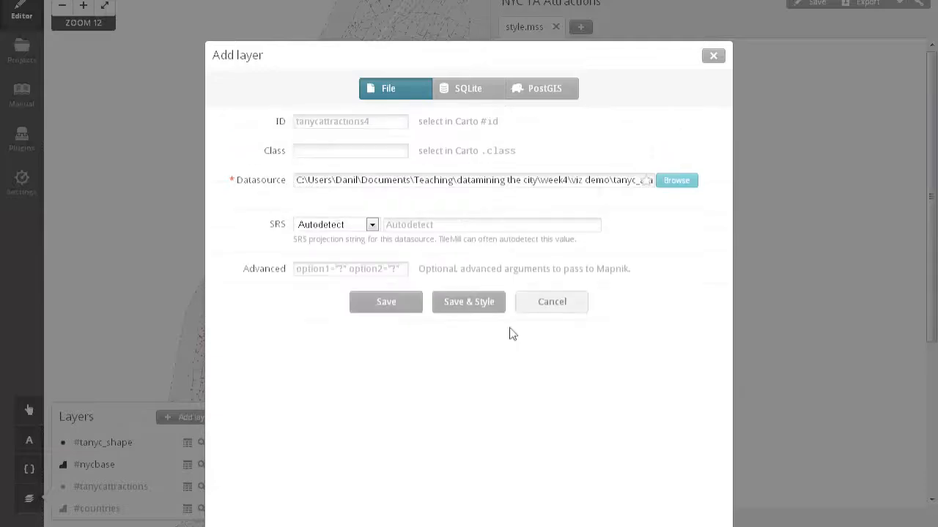
{"action": "left_click", "coordinate": [434, 303]}
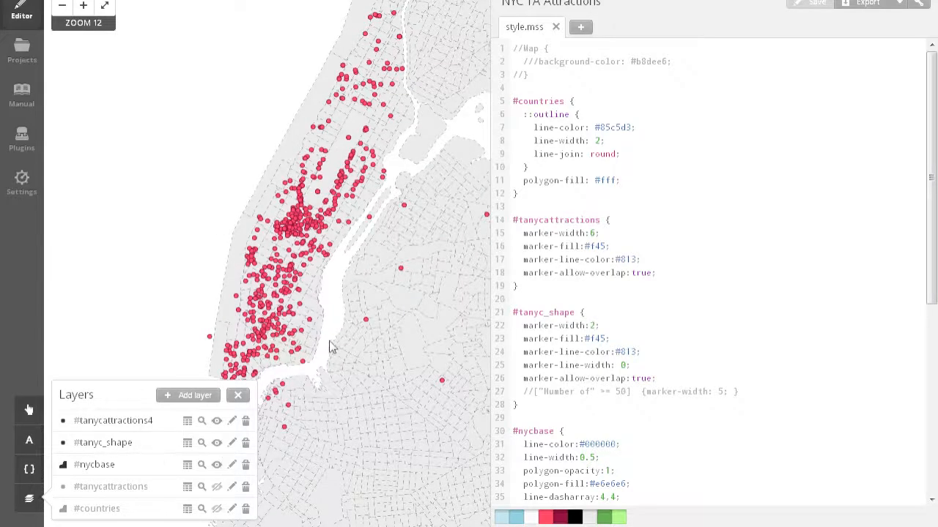
- Inspect the feature table of the tanycattractions4 layer through to its Reviews column
{"action": "left_click", "coordinate": [186, 422]}
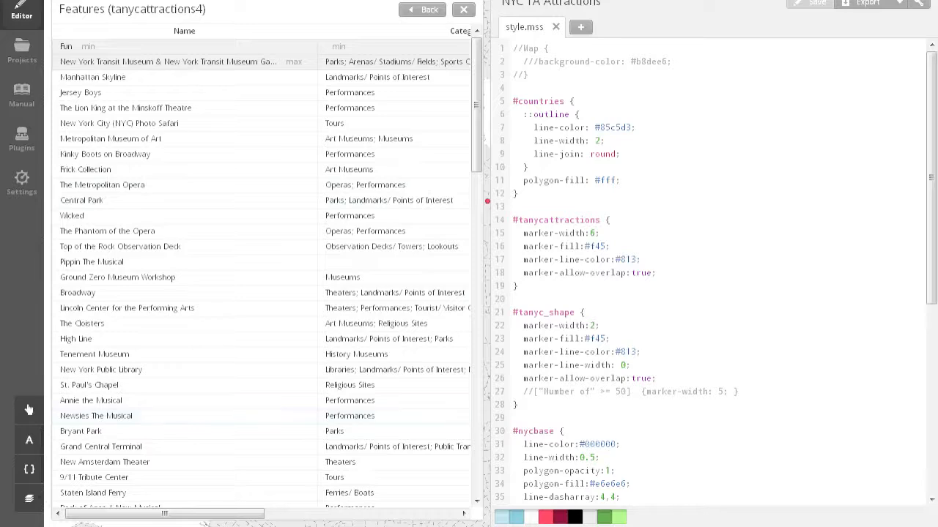
{"action": "left_click_drag", "start_coordinate": [247, 513], "coordinate": [456, 520]}
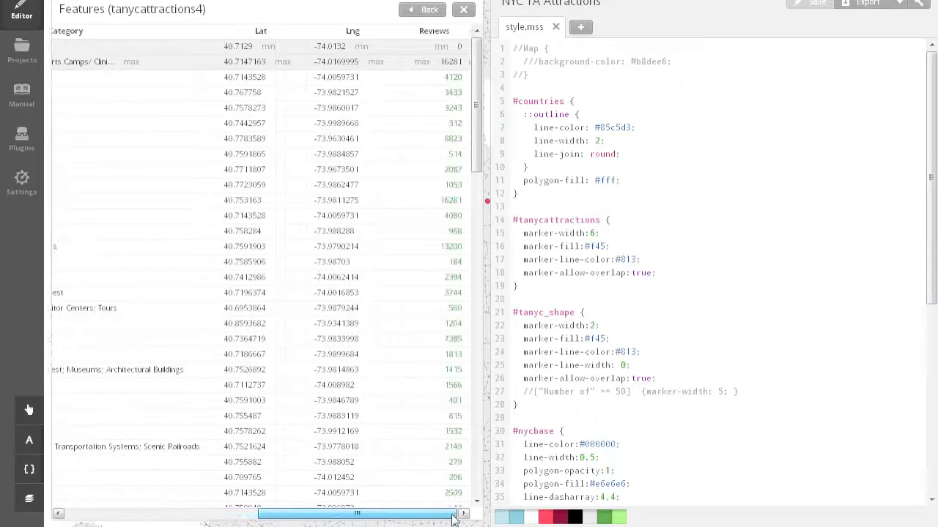
- Close the feature table, uncomment the marker-width 5 rule in #tanyc_shape, change its field to Reviews, and save the style
{"action": "left_click", "coordinate": [464, 11]}
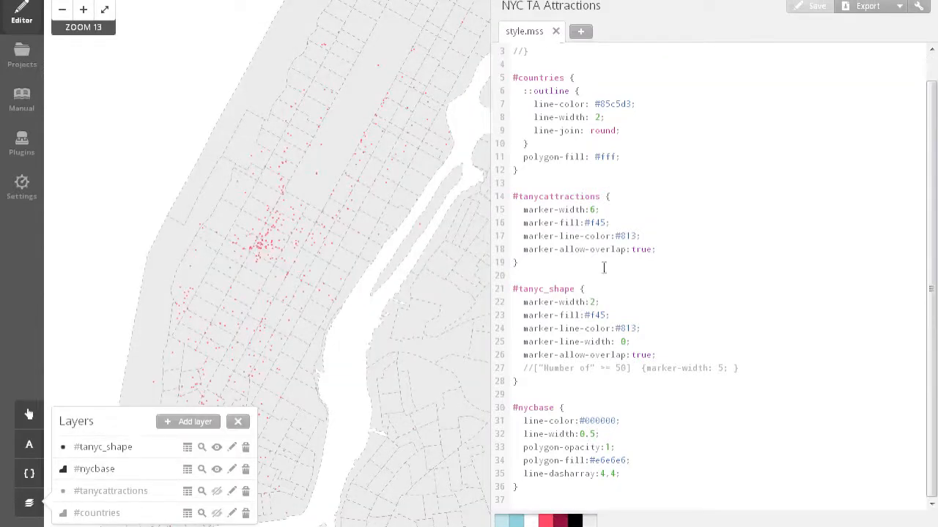
{"action": "left_click", "coordinate": [530, 369]}
{"action": "key", "text": "BackSpace"}
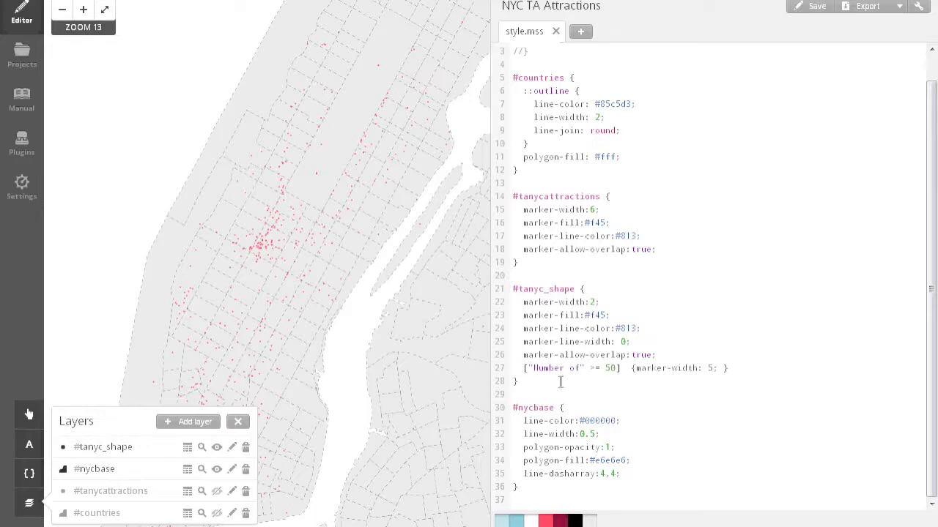
{"action": "left_click_drag", "start_coordinate": [545, 369], "coordinate": [577, 366]}
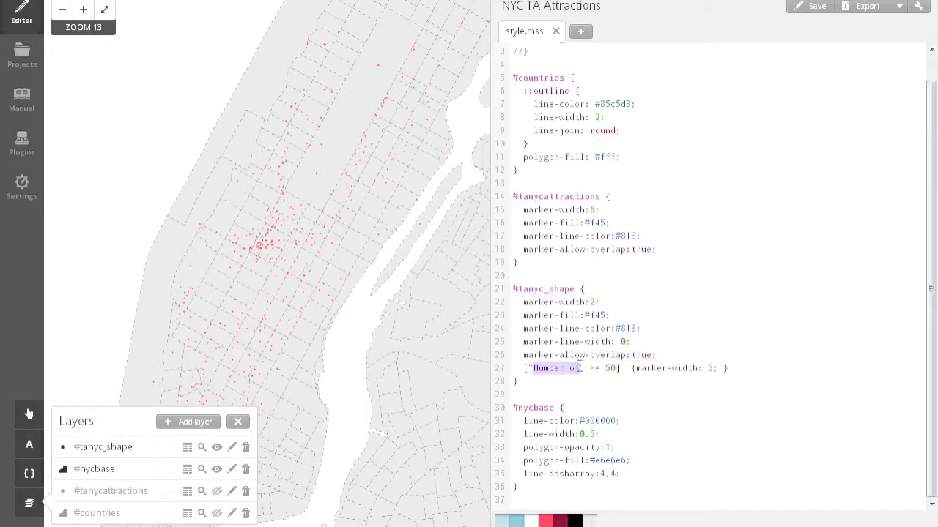
{"action": "type", "text": "Reviews"}
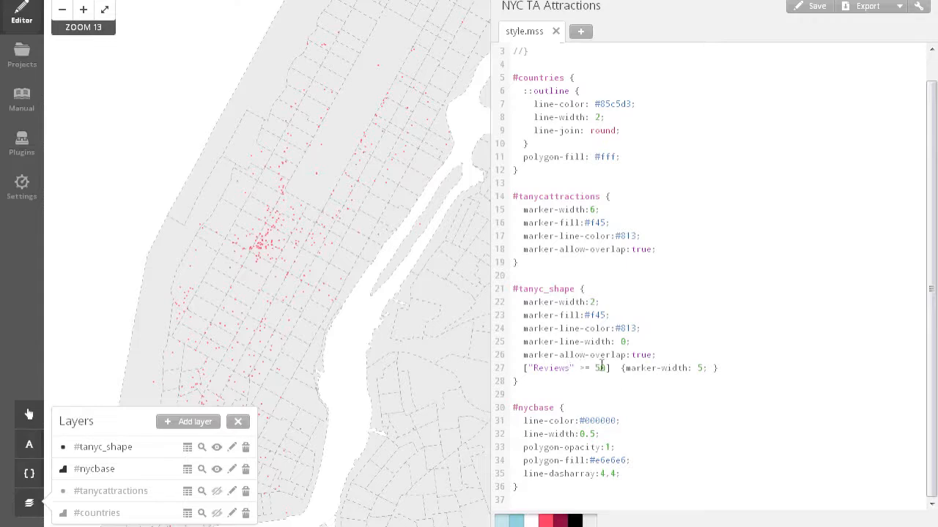
{"action": "double_click", "coordinate": [596, 368]}
{"action": "left_click_drag", "start_coordinate": [671, 367], "coordinate": [699, 368]}
{"action": "left_click", "coordinate": [806, 8]}
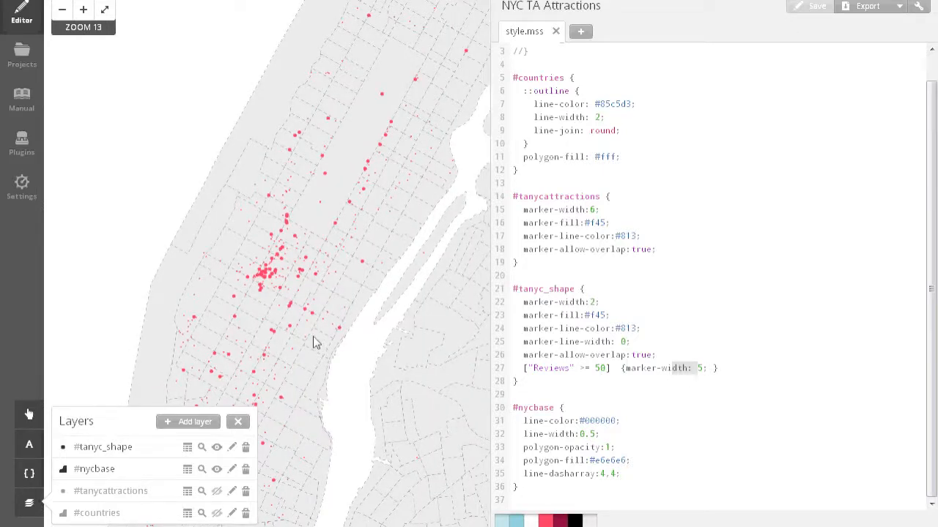
{"action": "left_click_drag", "start_coordinate": [319, 340], "coordinate": [338, 318]}
- Extend #tanyc_shape with Reviews rules >= 100 at marker-width 7 and >= 200 at marker-width 10, set the base marker-width to 3, and save
{"action": "left_click", "coordinate": [723, 368]}
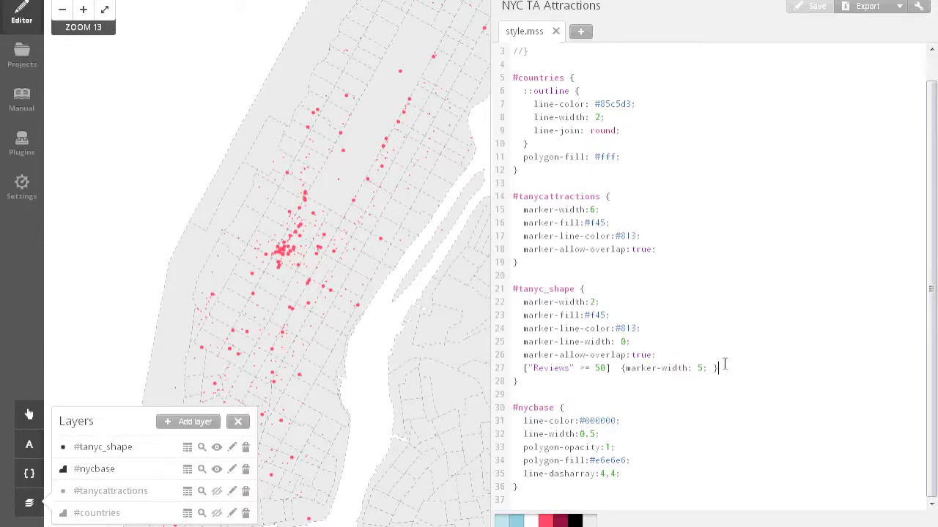
{"action": "left_click_drag", "start_coordinate": [722, 362], "coordinate": [720, 360]}
{"action": "key", "text": "ctrl+c"}
{"action": "key", "text": "Right"}
{"action": "key", "text": "ctrl+v"}
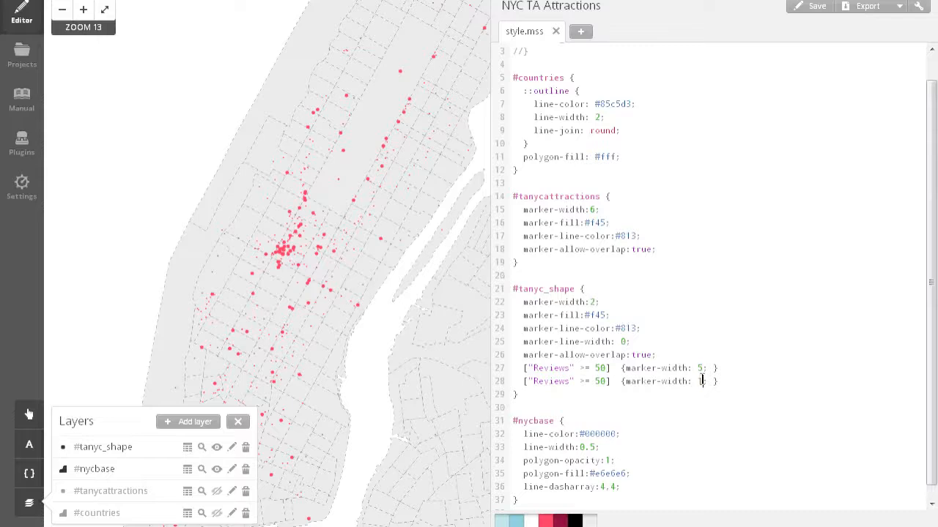
{"action": "type", "text": "0"}
{"action": "left_click", "coordinate": [815, 7]}
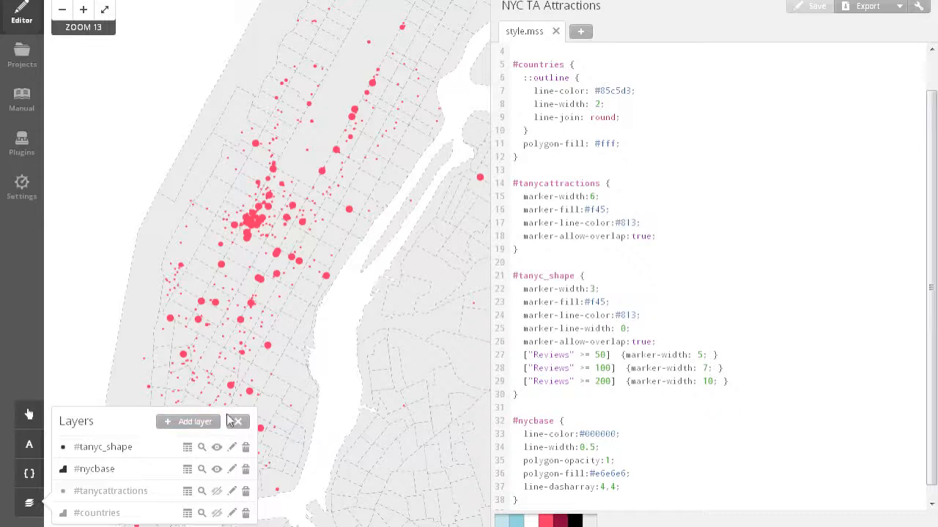
- Hide the layer list and examine the review-sized attraction markers over Manhattan at zoom levels 12 and 13, along with the stylesheet rules
{"action": "left_click", "coordinate": [237, 421]}
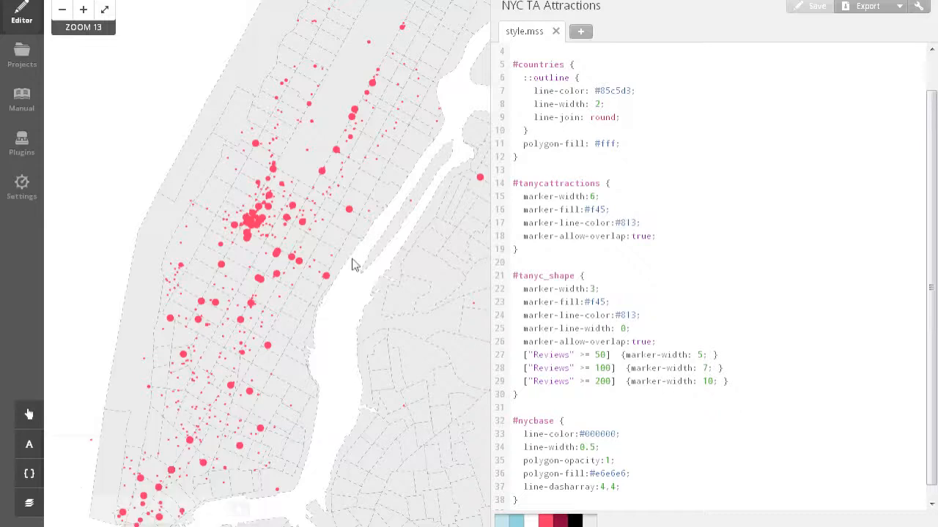
{"action": "scroll", "coordinate": [351, 268], "scroll_direction": "down", "scroll_amount": 1}
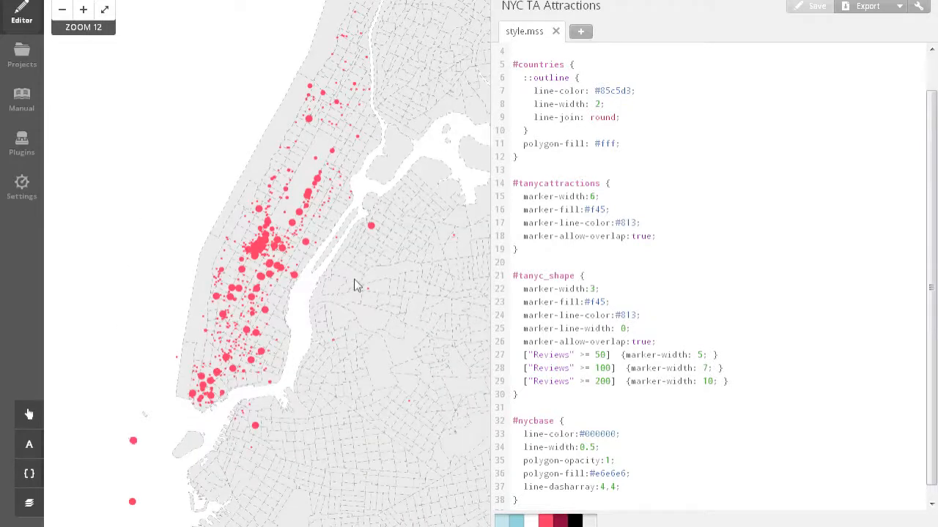
{"action": "scroll", "coordinate": [341, 282], "scroll_direction": "up", "scroll_amount": 1}
{"action": "left_click_drag", "start_coordinate": [274, 373], "coordinate": [325, 348]}
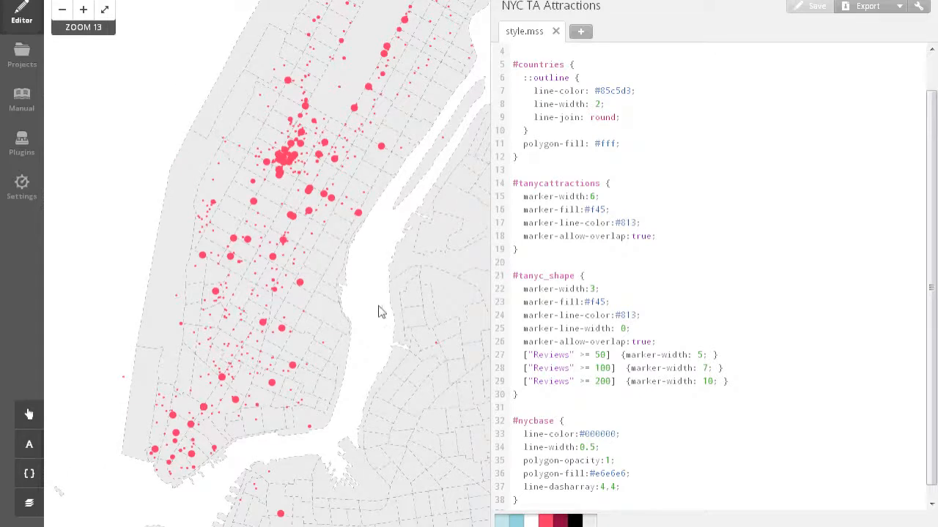
{"action": "left_click_drag", "start_coordinate": [299, 230], "coordinate": [310, 277]}
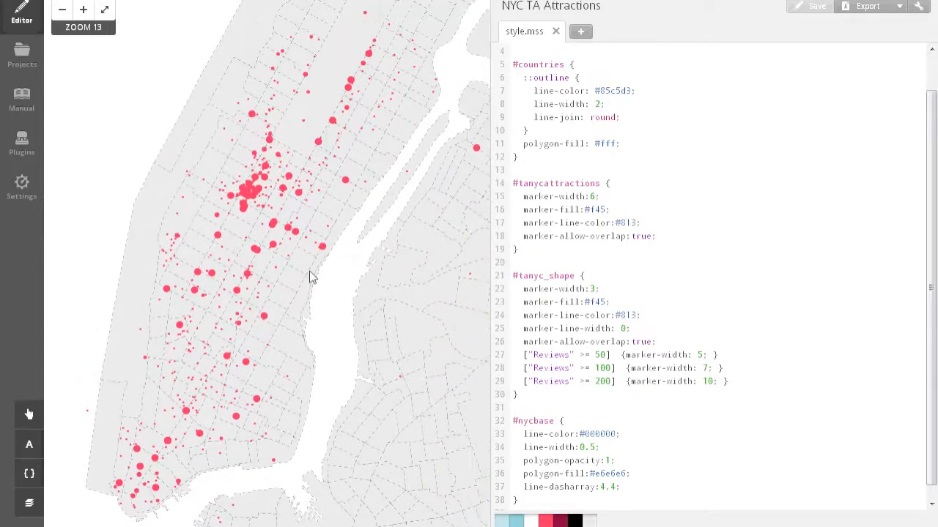
{"action": "scroll", "coordinate": [310, 277], "scroll_direction": "down", "scroll_amount": 1}
{"action": "scroll", "coordinate": [645, 390], "scroll_direction": "down", "scroll_amount": 1}
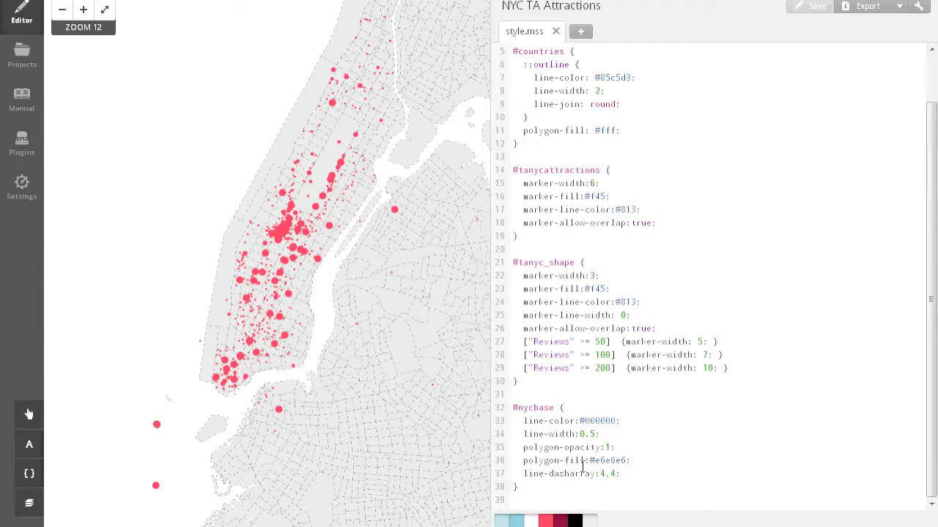
{"action": "left_click_drag", "start_coordinate": [546, 494], "coordinate": [550, 48]}
{"action": "left_click", "coordinate": [622, 198]}
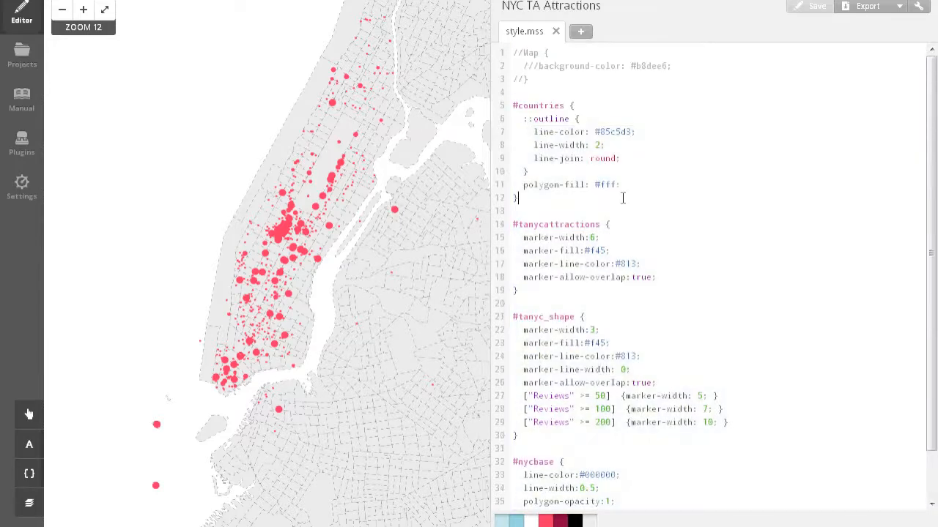
{"action": "scroll", "coordinate": [340, 279], "scroll_direction": "up", "scroll_amount": 1}
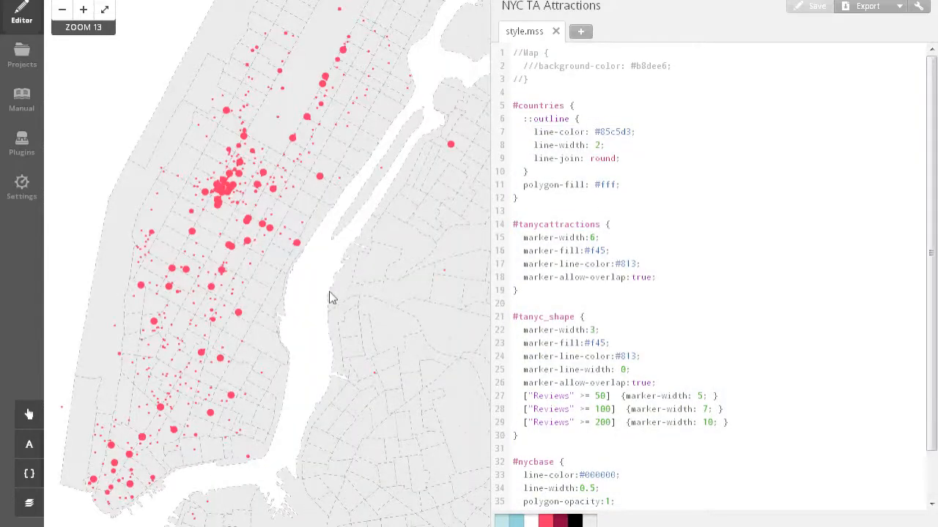
{"action": "left_click_drag", "start_coordinate": [347, 366], "coordinate": [370, 361]}
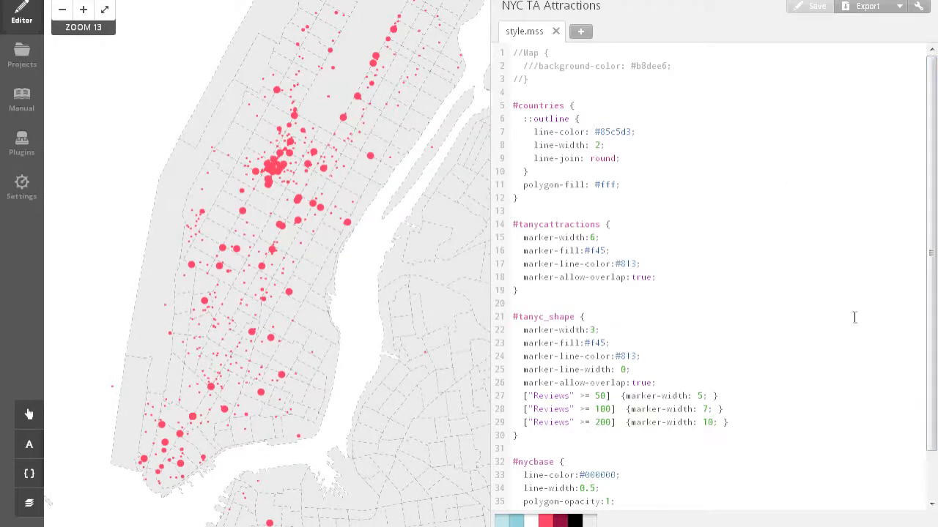
{"action": "scroll", "coordinate": [567, 376], "scroll_direction": "down", "scroll_amount": 2}
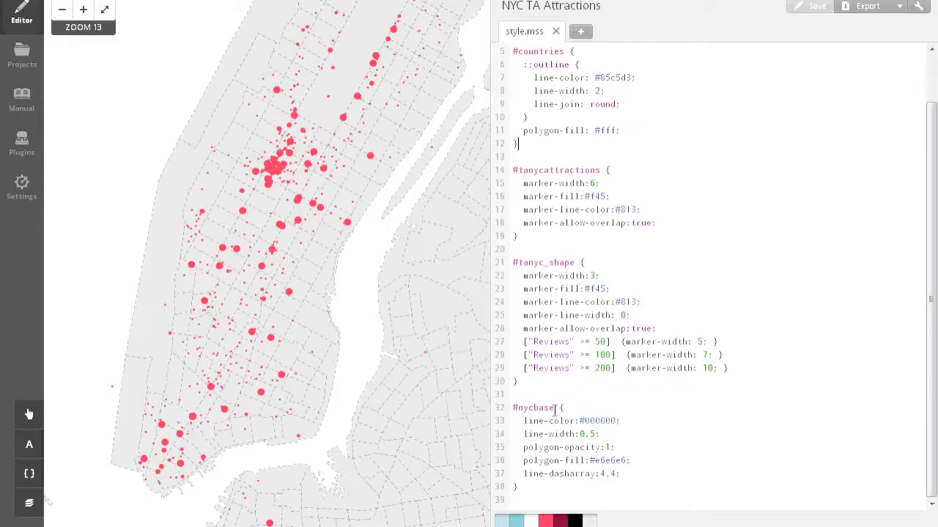
- Consult the intro section of the Carto styling reference, close it, and look over the marker map again
{"action": "left_click", "coordinate": [28, 475]}
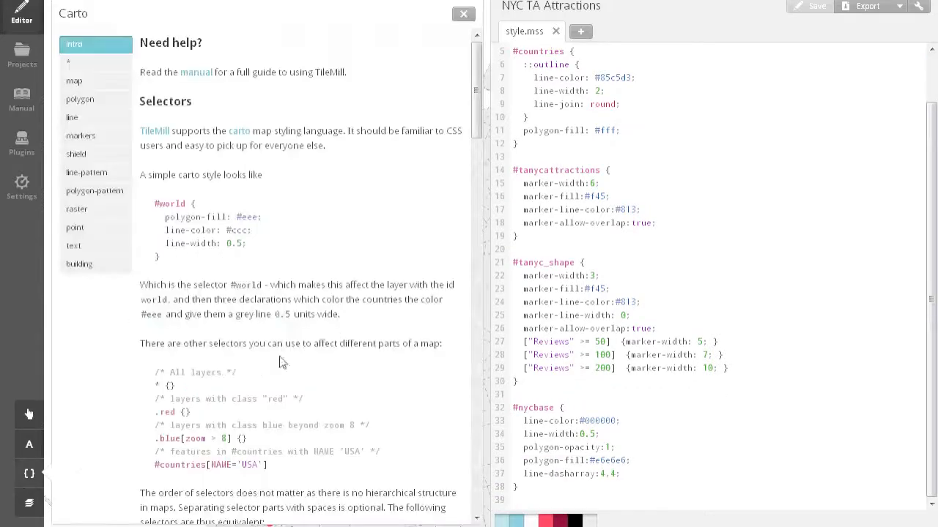
{"action": "left_click_drag", "start_coordinate": [474, 111], "coordinate": [474, 73]}
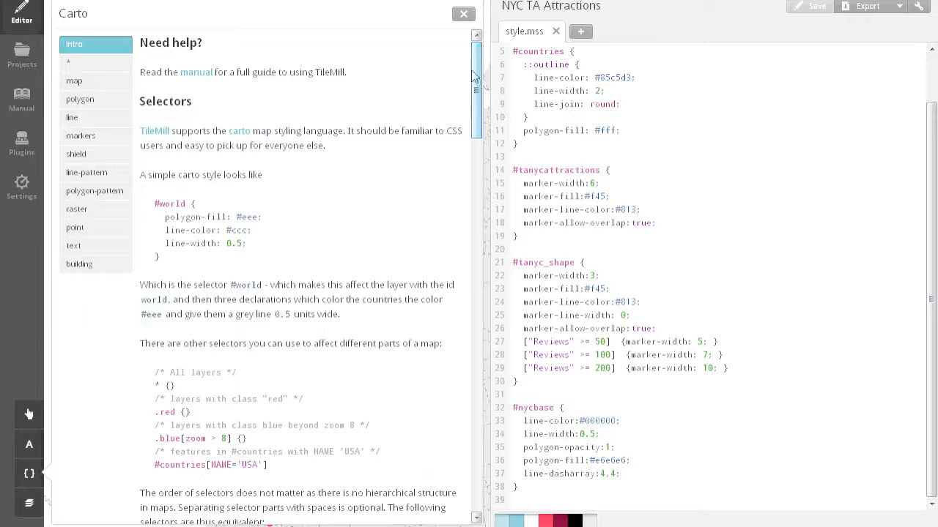
{"action": "left_click", "coordinate": [463, 15]}
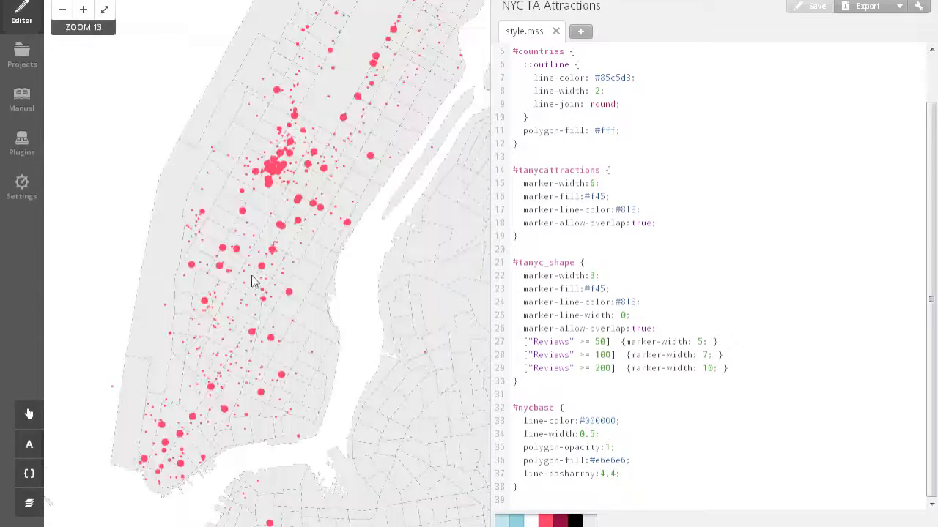
{"action": "left_click_drag", "start_coordinate": [297, 285], "coordinate": [304, 308]}
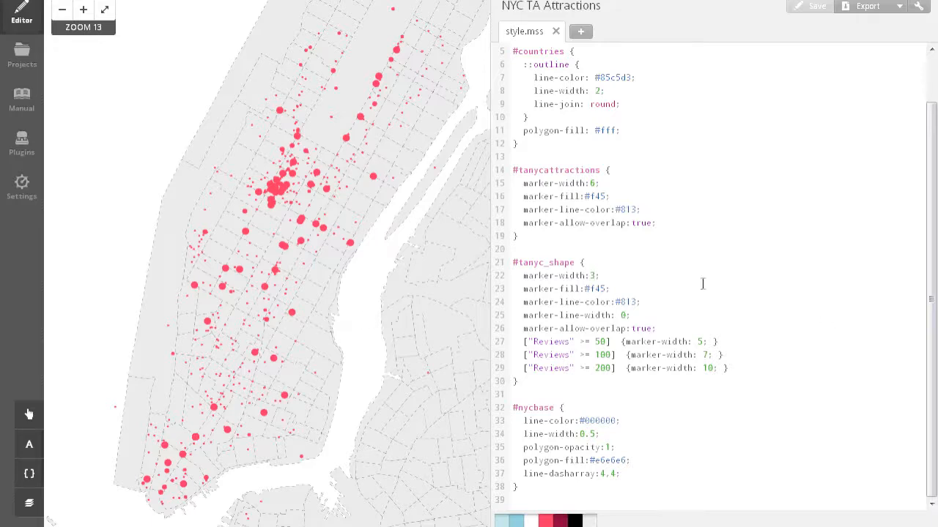
{"action": "scroll", "coordinate": [438, 343], "scroll_direction": "down", "scroll_amount": 1}
{"action": "left_click_drag", "start_coordinate": [419, 345], "coordinate": [313, 374]}
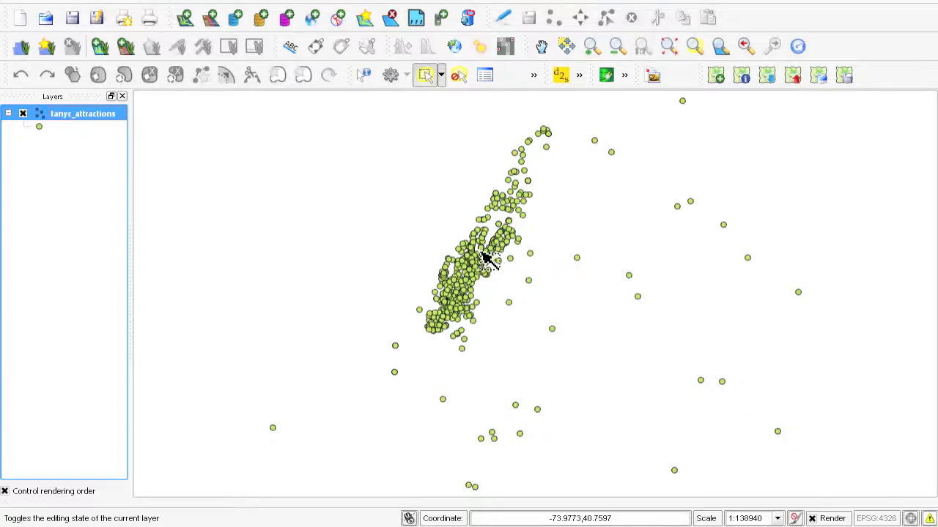
- In QGIS, examine how the tanyc_attractions points are distributed over Manhattan and the areas to its east
{"action": "scroll", "coordinate": [485, 263], "scroll_direction": "up", "scroll_amount": 3}
{"action": "scroll", "coordinate": [489, 245], "scroll_direction": "down", "scroll_amount": 1}
{"action": "scroll", "coordinate": [505, 261], "scroll_direction": "down", "scroll_amount": 1}
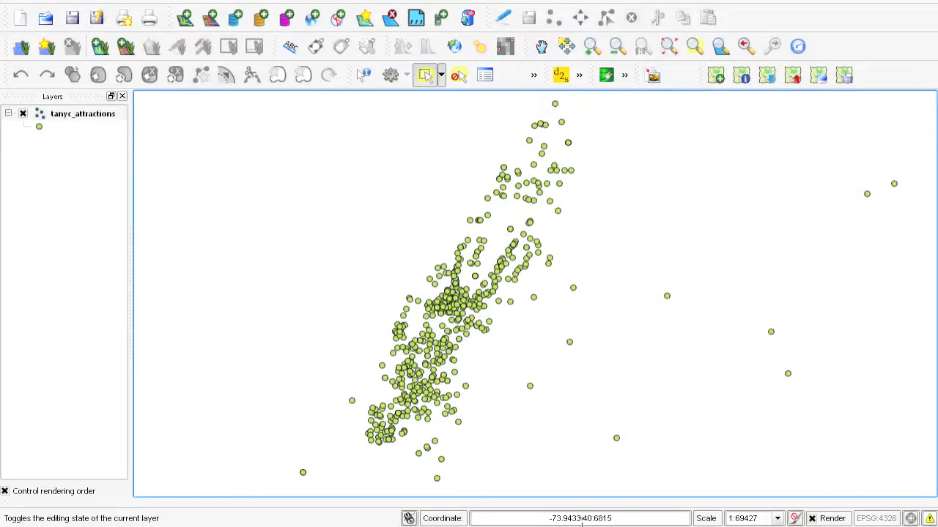
{"action": "scroll", "coordinate": [506, 353], "scroll_direction": "up", "scroll_amount": 2}
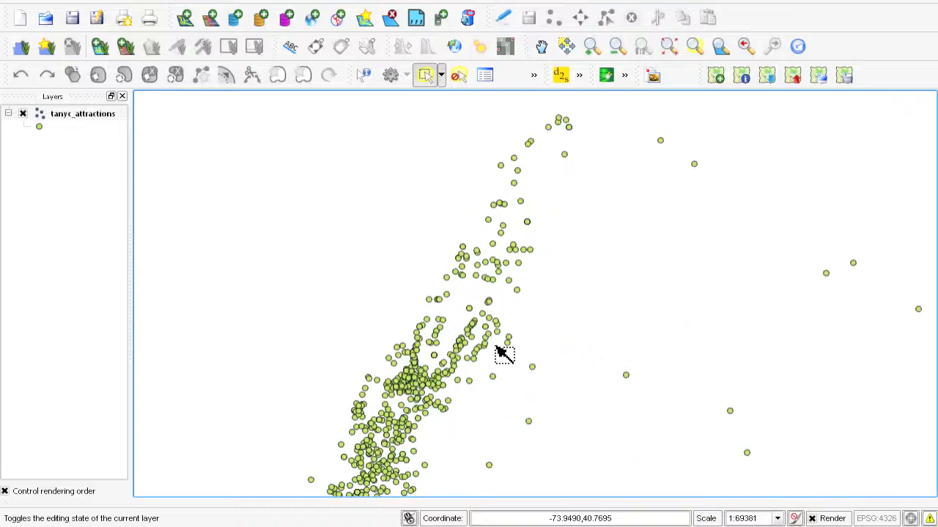
{"action": "left_click_drag", "start_coordinate": [436, 334], "coordinate": [534, 180]}
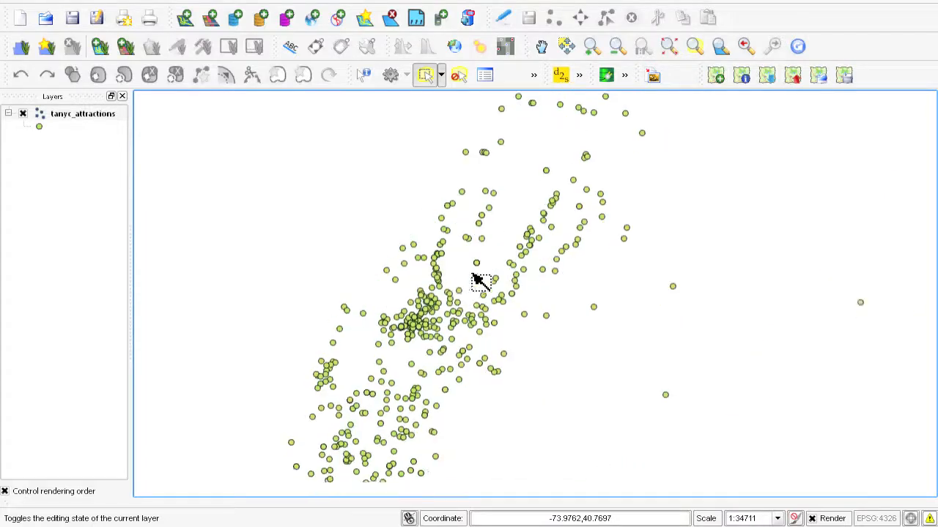
{"action": "left_click_drag", "start_coordinate": [458, 283], "coordinate": [515, 205]}
{"action": "scroll", "coordinate": [558, 263], "scroll_direction": "down", "scroll_amount": 1}
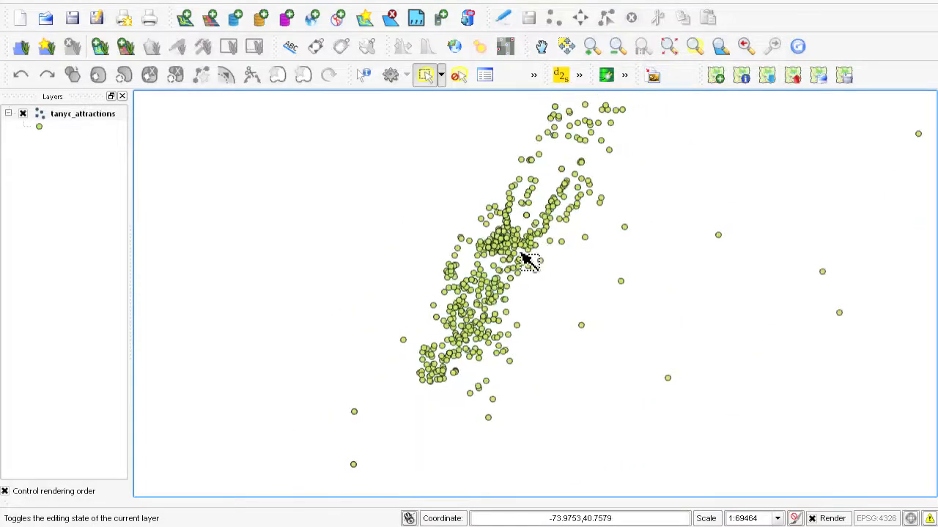
{"action": "left_click_drag", "start_coordinate": [592, 245], "coordinate": [485, 271]}
{"action": "left_click_drag", "start_coordinate": [412, 287], "coordinate": [543, 290]}
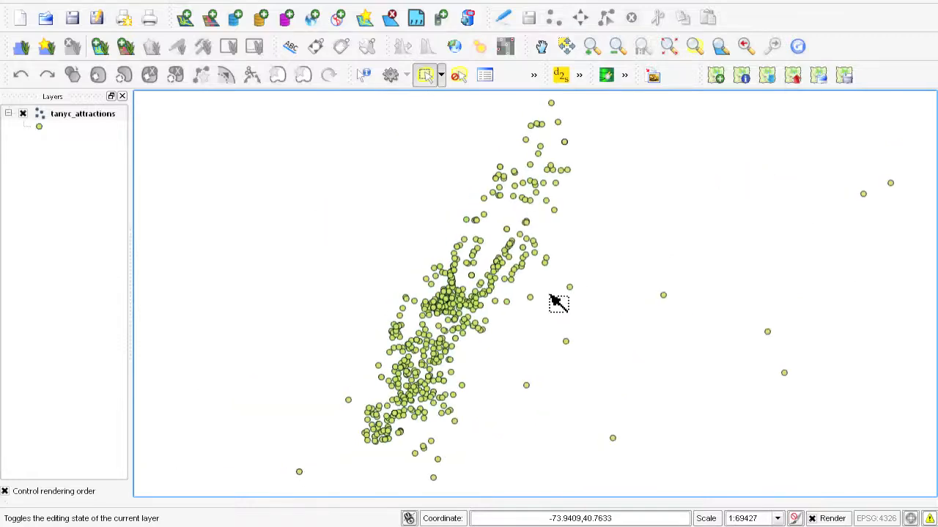
{"action": "left_click_drag", "start_coordinate": [564, 180], "coordinate": [529, 268]}
{"action": "scroll", "coordinate": [532, 248], "scroll_direction": "up", "scroll_amount": 1}
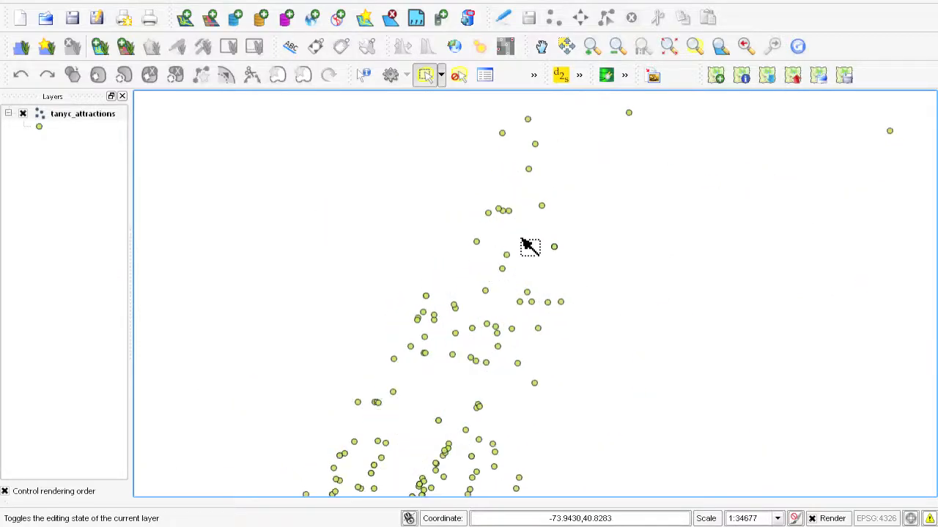
{"action": "left_click_drag", "start_coordinate": [549, 315], "coordinate": [597, 236]}
{"action": "scroll", "coordinate": [513, 286], "scroll_direction": "down", "scroll_amount": 2}
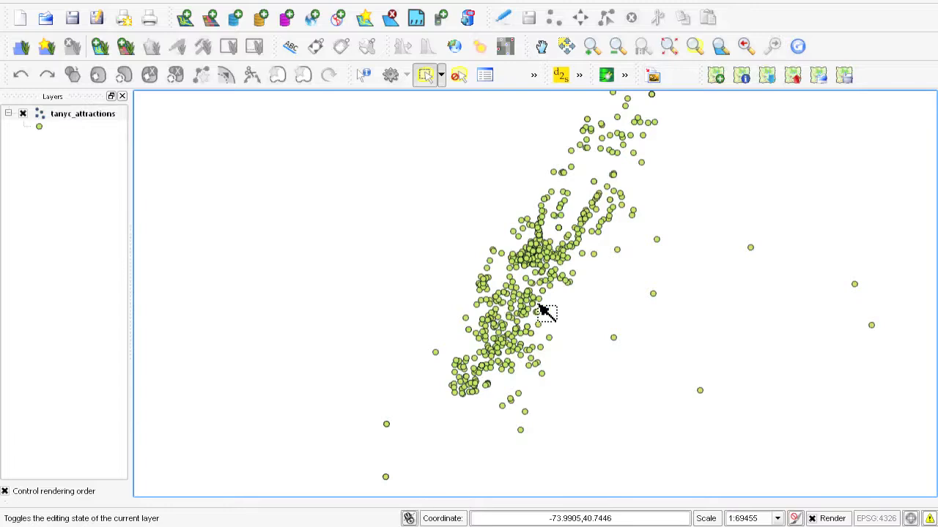
{"action": "scroll", "coordinate": [538, 308], "scroll_direction": "up", "scroll_amount": 2}
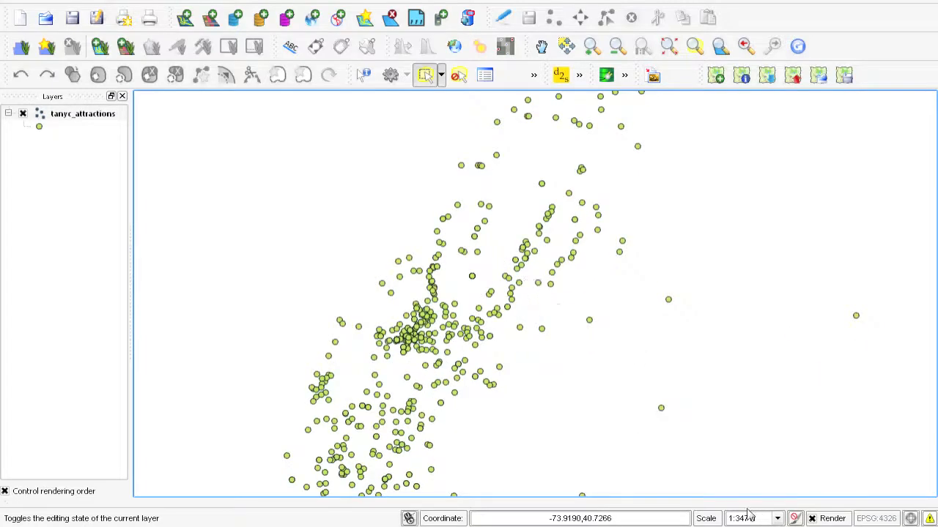
{"action": "left_click_drag", "start_coordinate": [772, 294], "coordinate": [541, 308]}
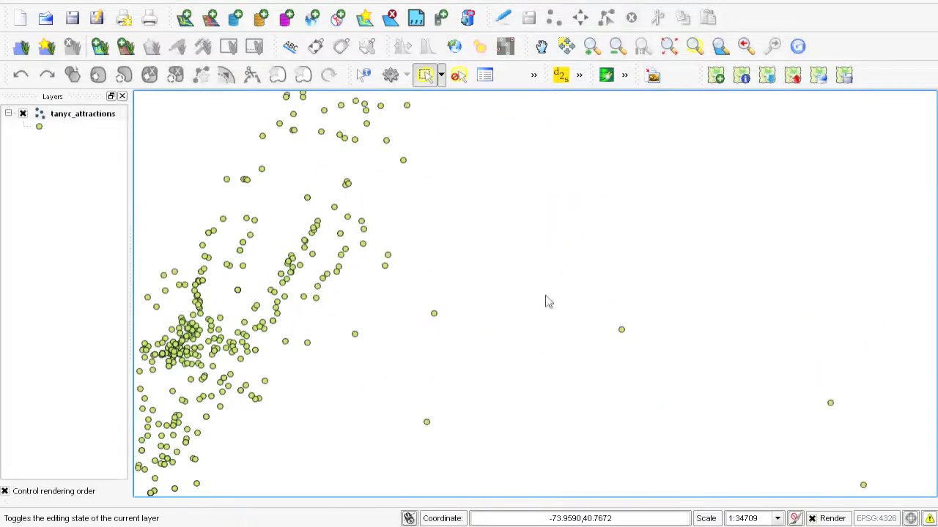
{"action": "left_click_drag", "start_coordinate": [666, 310], "coordinate": [479, 295]}
{"action": "left_click_drag", "start_coordinate": [742, 302], "coordinate": [586, 302]}
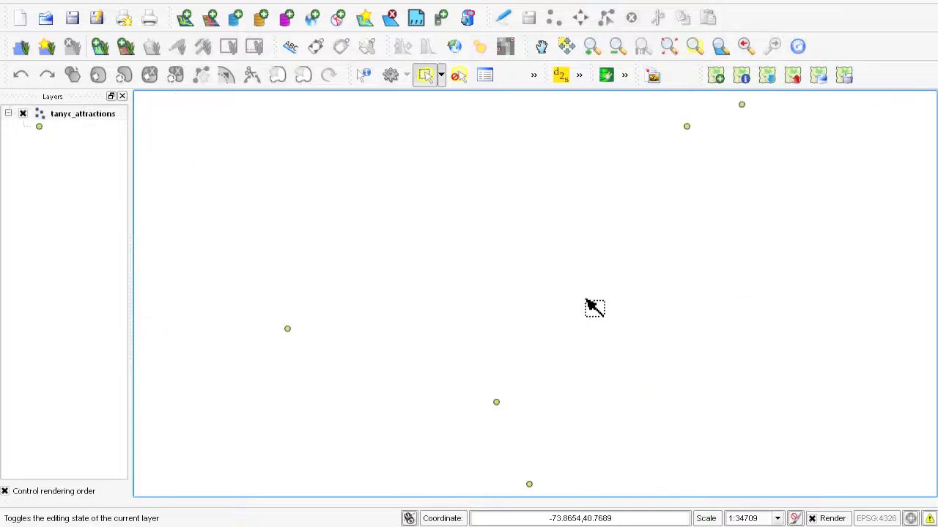
{"action": "left_click_drag", "start_coordinate": [344, 301], "coordinate": [579, 305]}
{"action": "left_click_drag", "start_coordinate": [396, 297], "coordinate": [563, 306]}
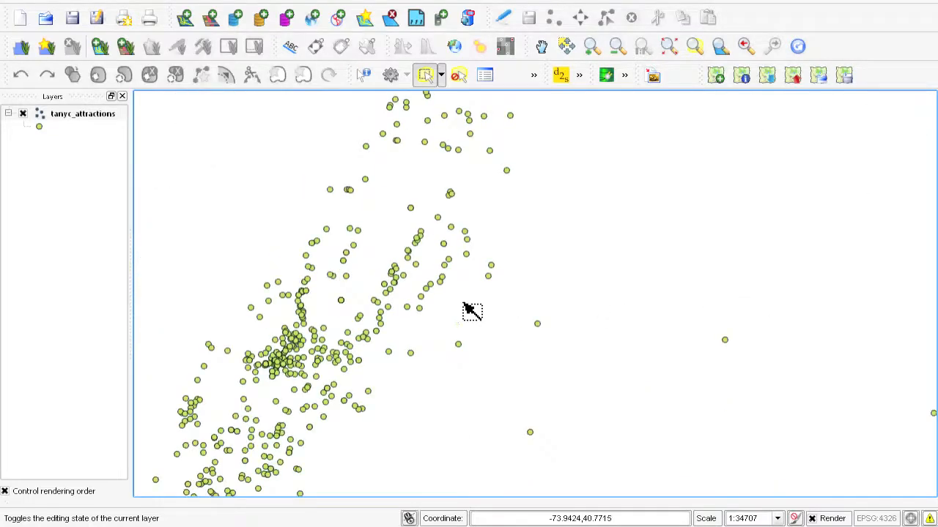
{"action": "left_click_drag", "start_coordinate": [469, 310], "coordinate": [704, 268]}
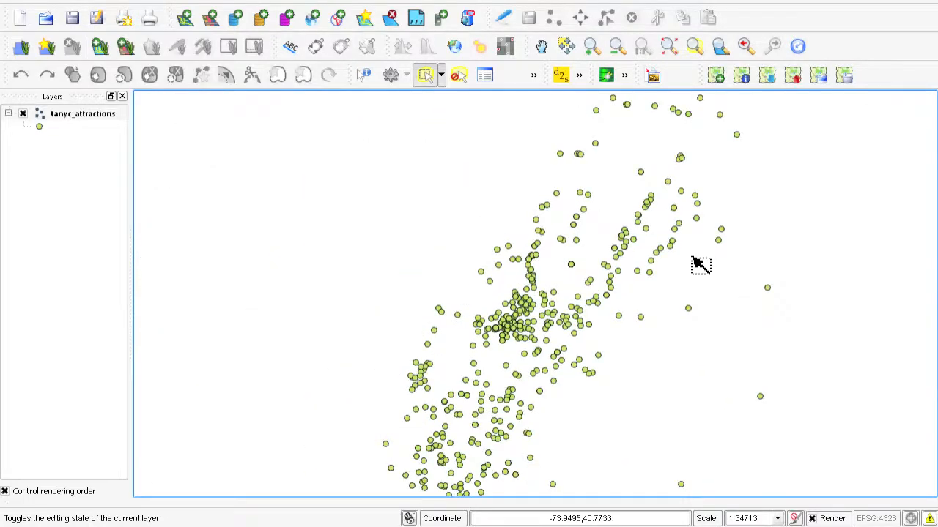
{"action": "left_click_drag", "start_coordinate": [630, 300], "coordinate": [557, 306]}
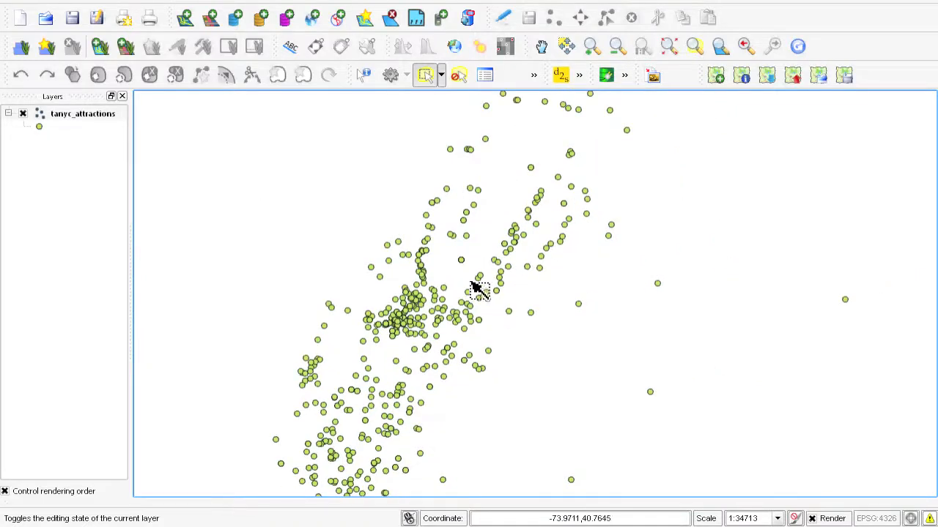
- Start exporting the tanyc_attractions layer as an ESRI Shapefile named tanyc_attractions_p.shp in the viz demo folder
{"action": "right_click", "coordinate": [48, 117]}
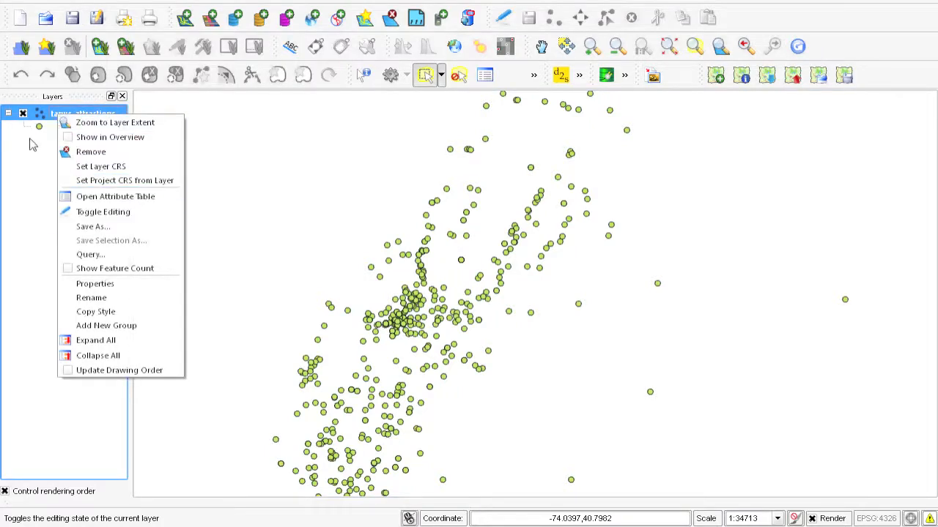
{"action": "left_click", "coordinate": [96, 226]}
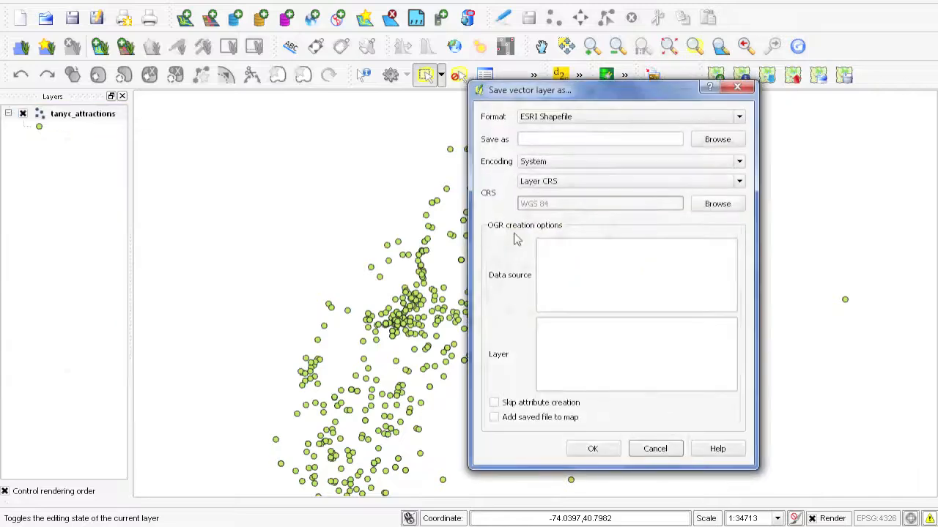
{"action": "left_click", "coordinate": [718, 141]}
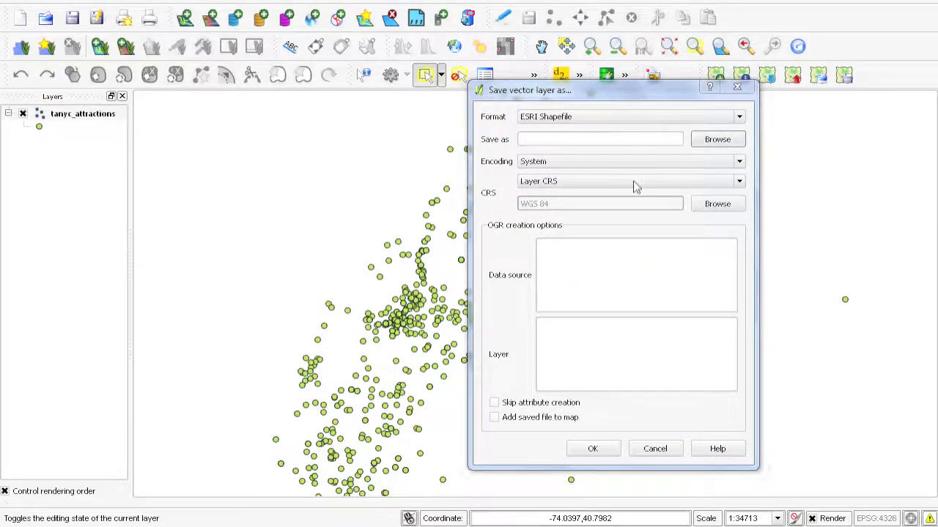
{"action": "left_click", "coordinate": [527, 243]}
{"action": "left_click", "coordinate": [532, 258]}
{"action": "left_click", "coordinate": [404, 422]}
{"action": "left_click", "coordinate": [472, 423]}
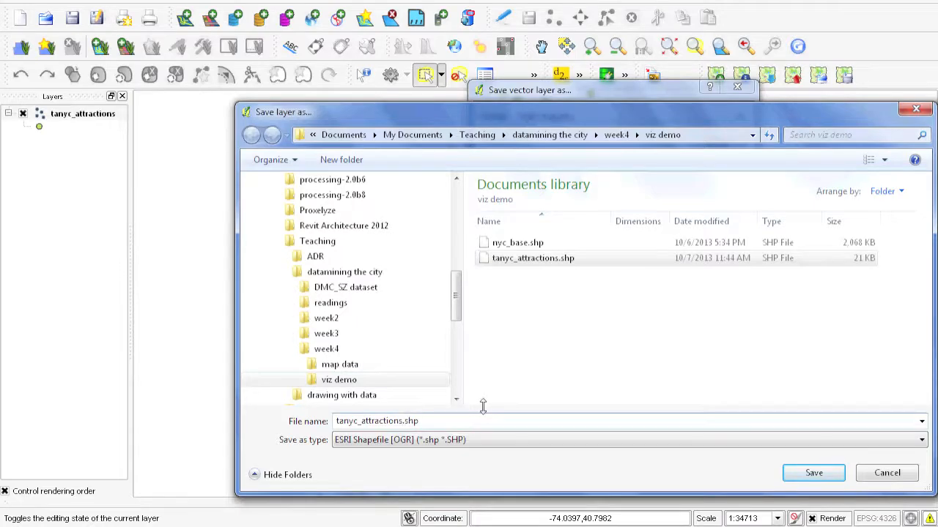
{"action": "type", "text": "_p"}
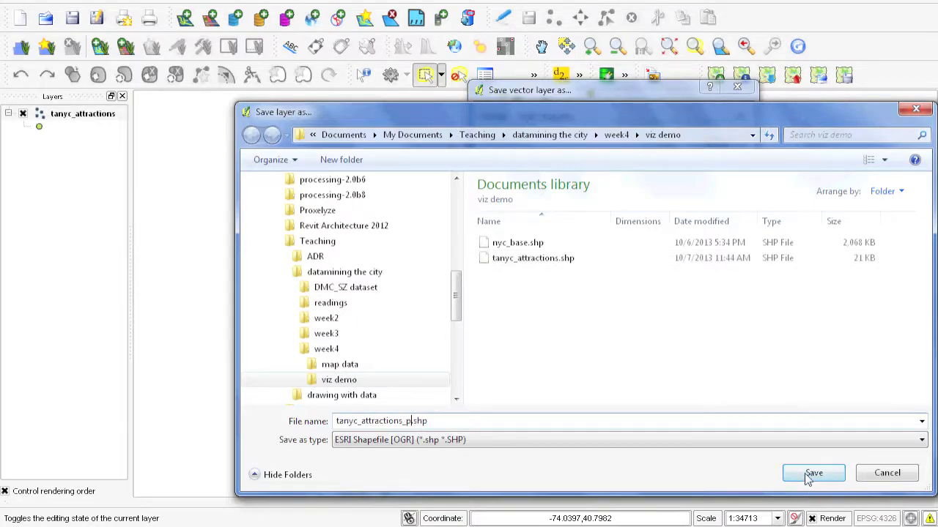
{"action": "left_click", "coordinate": [812, 472]}
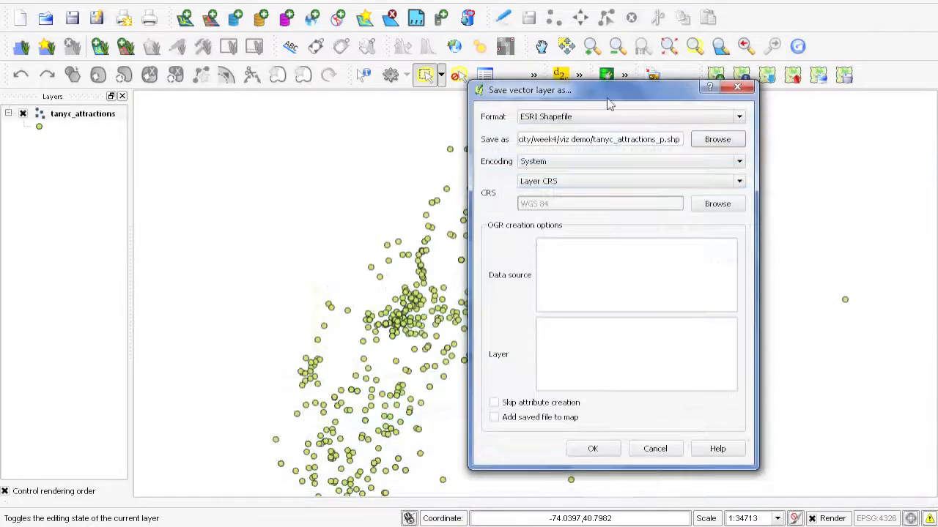
- Open the coordinate reference system selection for the export and filter the systems by "wgs 84"
{"action": "left_click", "coordinate": [707, 207]}
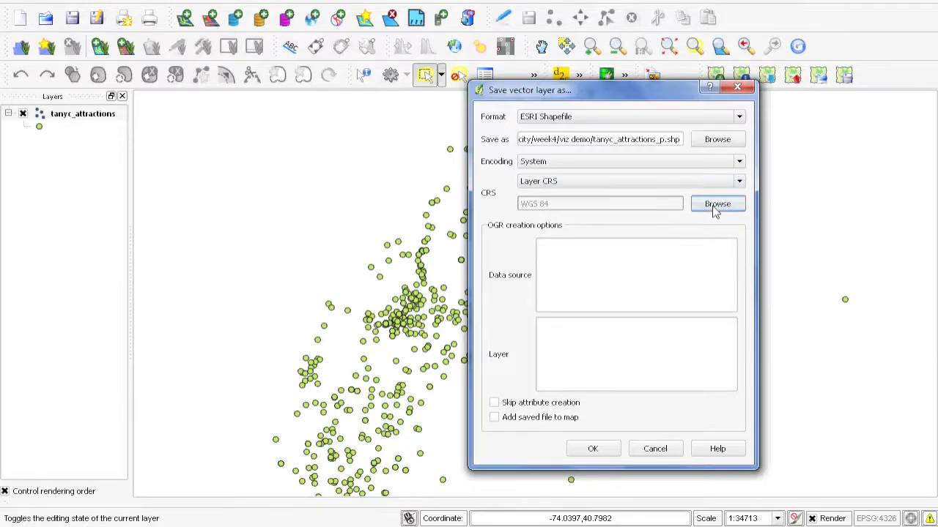
{"action": "left_click_drag", "start_coordinate": [861, 320], "coordinate": [864, 307]}
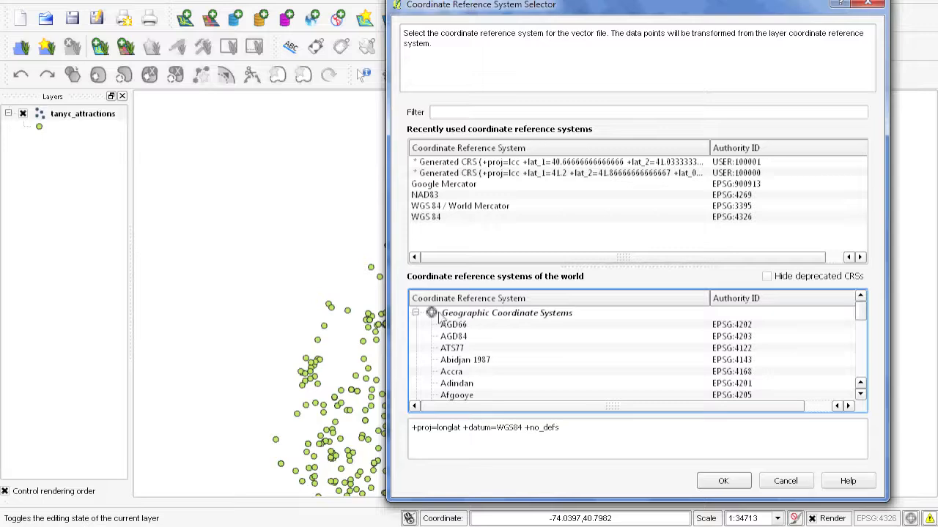
{"action": "left_click", "coordinate": [415, 313]}
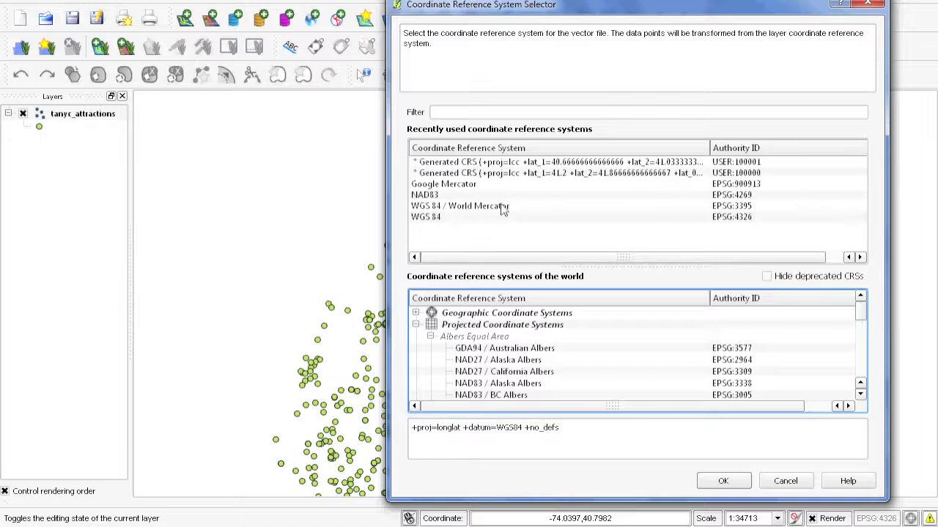
{"action": "left_click", "coordinate": [476, 114]}
{"action": "type", "text": "wgs"}
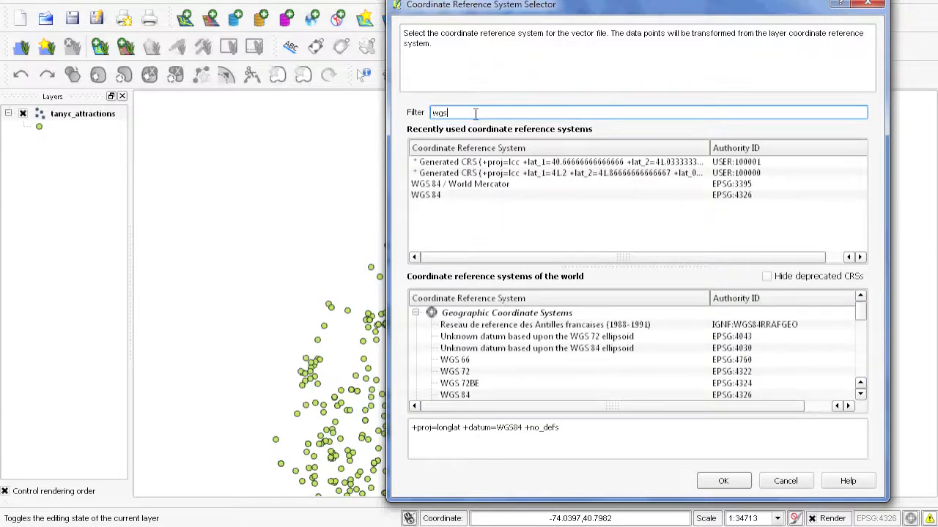
{"action": "type", "text": " 8"}
{"action": "type", "text": "4 wo"}
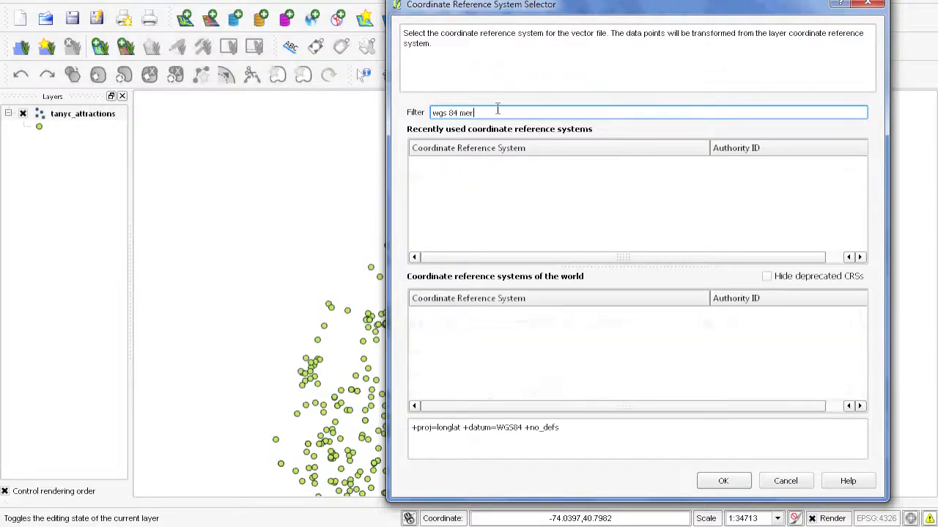
{"action": "key", "text": "BackSpace"}
{"action": "key", "text": "BackSpace"}
{"action": "key", "text": "BackSpace"}
- Choose the projected system WGS 84 / World Mercator (EPSG:3395) as the export's CRS
{"action": "scroll", "coordinate": [557, 351], "scroll_direction": "down", "scroll_amount": 15}
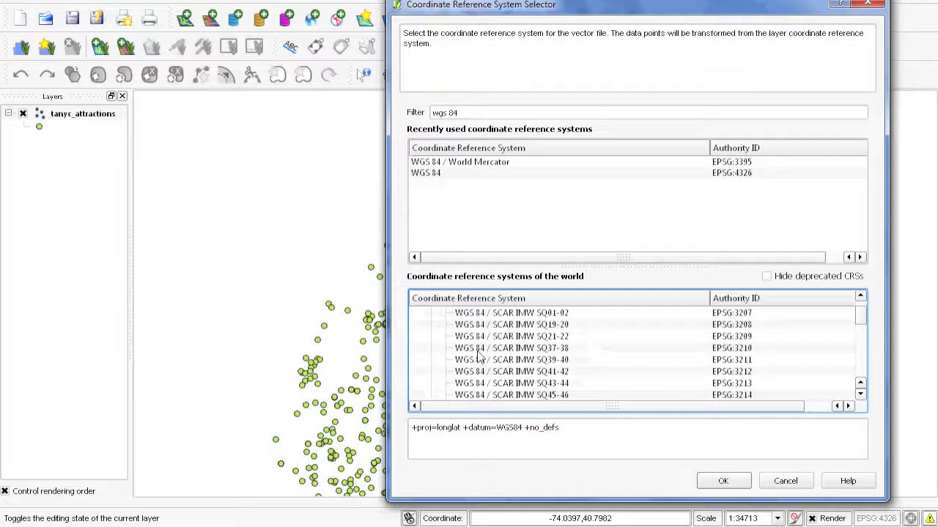
{"action": "mouse_move", "coordinate": [863, 331]}
{"action": "left_mouse_down"}
{"action": "mouse_move", "coordinate": [863, 392]}
{"action": "mouse_move", "coordinate": [862, 346]}
{"action": "left_mouse_up"}
{"action": "scroll", "coordinate": [635, 350], "scroll_direction": "up", "scroll_amount": 5}
{"action": "scroll", "coordinate": [625, 359], "scroll_direction": "down", "scroll_amount": 2}
{"action": "left_click", "coordinate": [431, 349]}
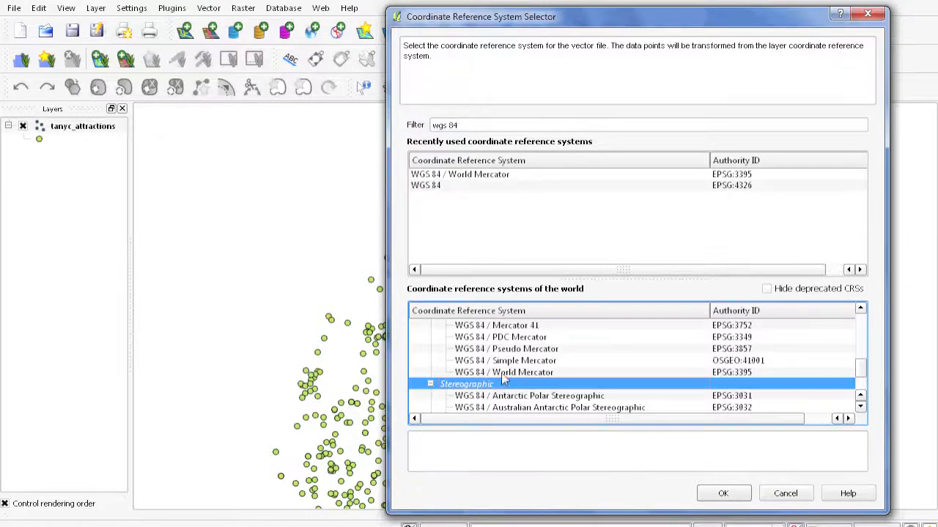
{"action": "left_click", "coordinate": [513, 373]}
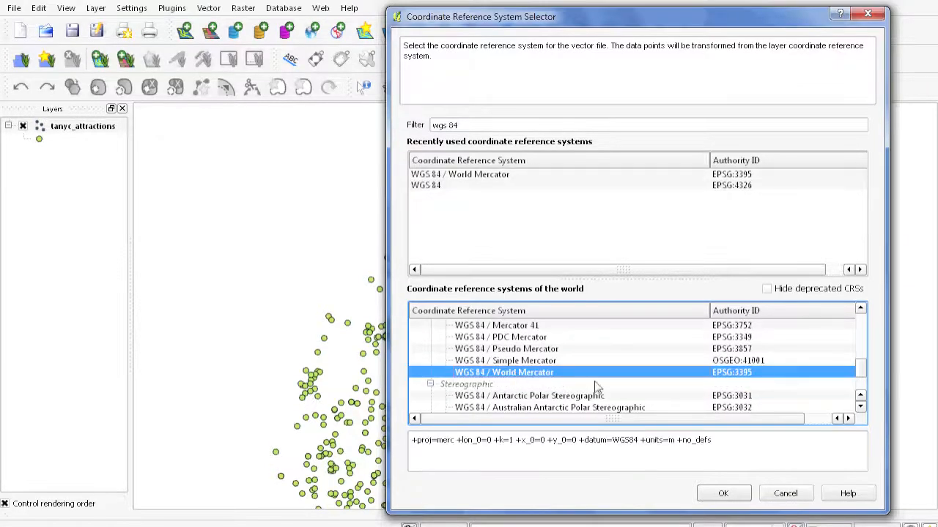
{"action": "left_click", "coordinate": [721, 494]}
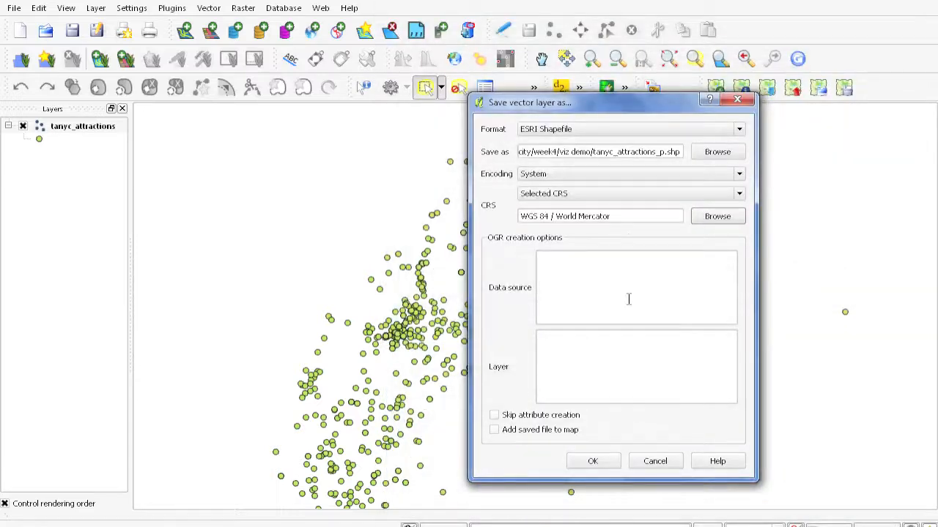
- Enable adding the saved file to the map and export the reprojected shapefile
{"action": "left_click", "coordinate": [546, 431]}
{"action": "left_click", "coordinate": [593, 461]}
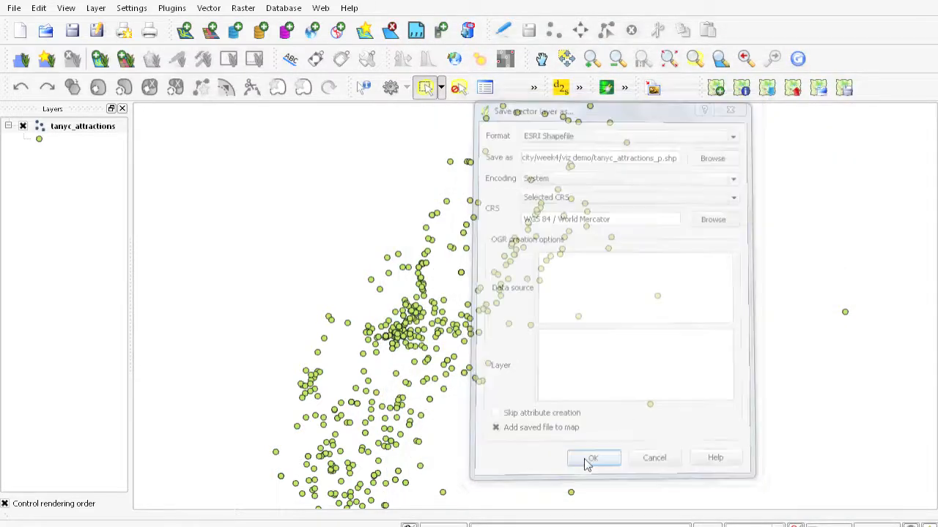
{"action": "left_click", "coordinate": [460, 275]}
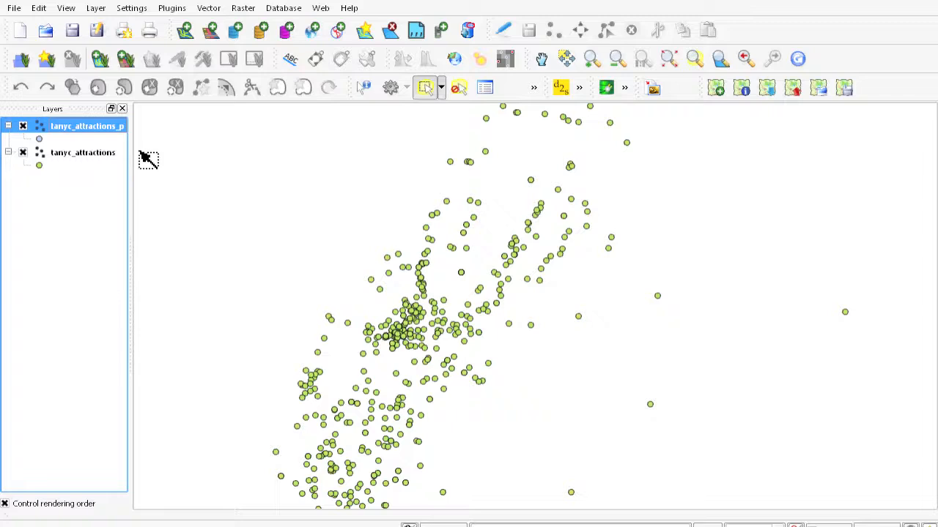
- Compare the point distributions by zooming to the extent of tanyc_attractions_p and of the original tanyc_attractions layer
{"action": "right_click", "coordinate": [74, 129]}
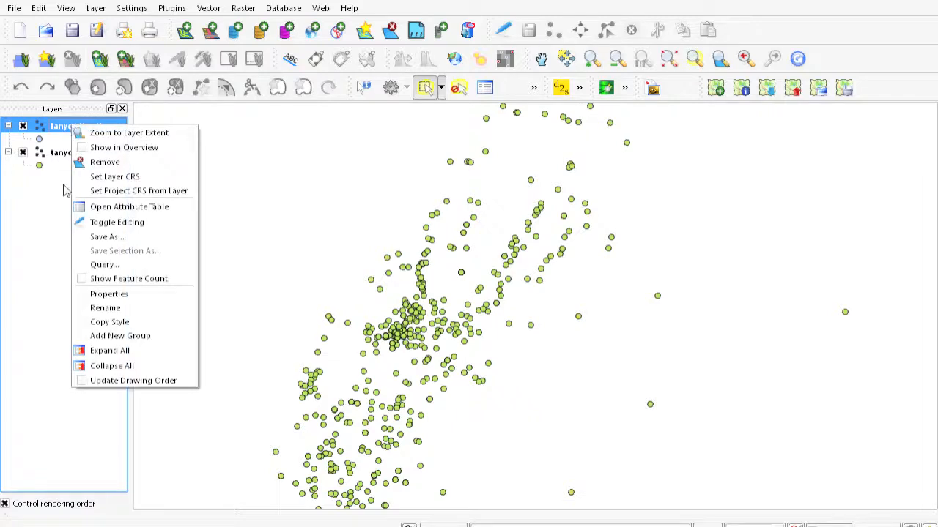
{"action": "left_click", "coordinate": [105, 308]}
{"action": "right_click", "coordinate": [85, 127]}
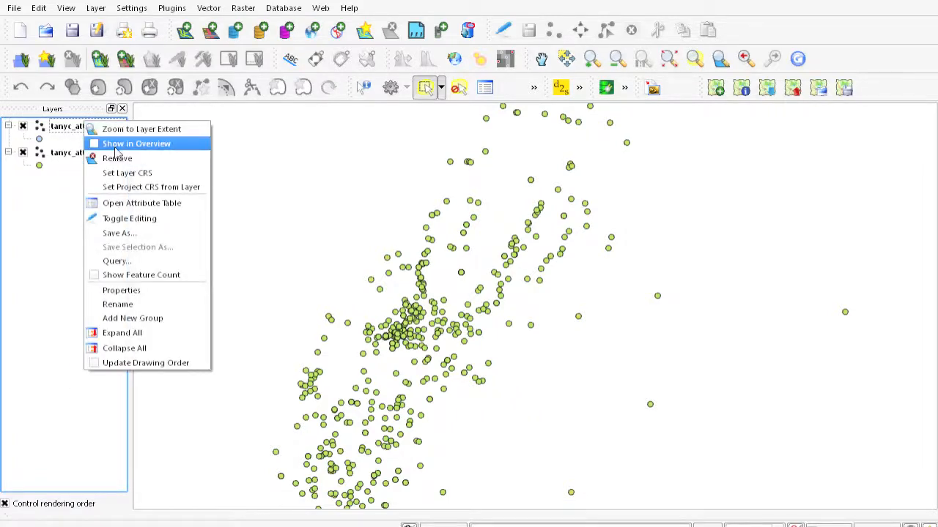
{"action": "left_click", "coordinate": [117, 145]}
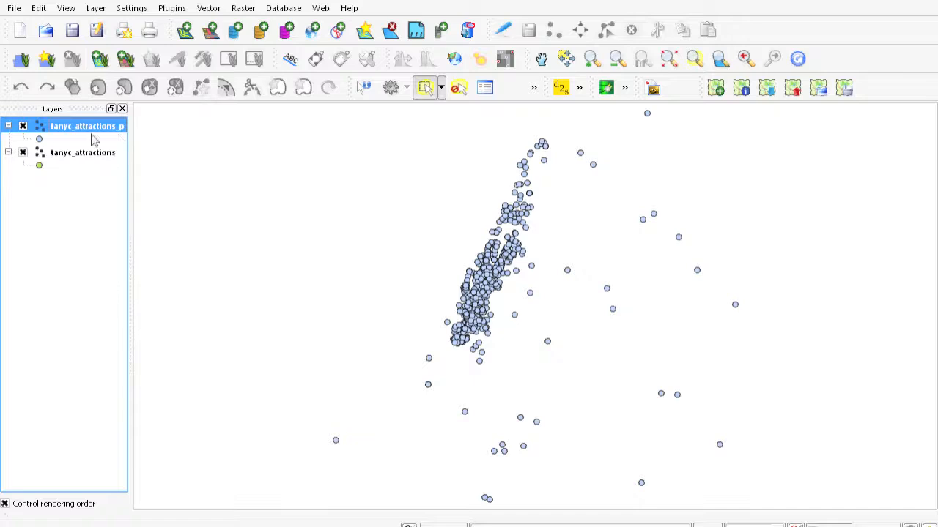
{"action": "left_click", "coordinate": [85, 163]}
{"action": "right_click", "coordinate": [106, 157]}
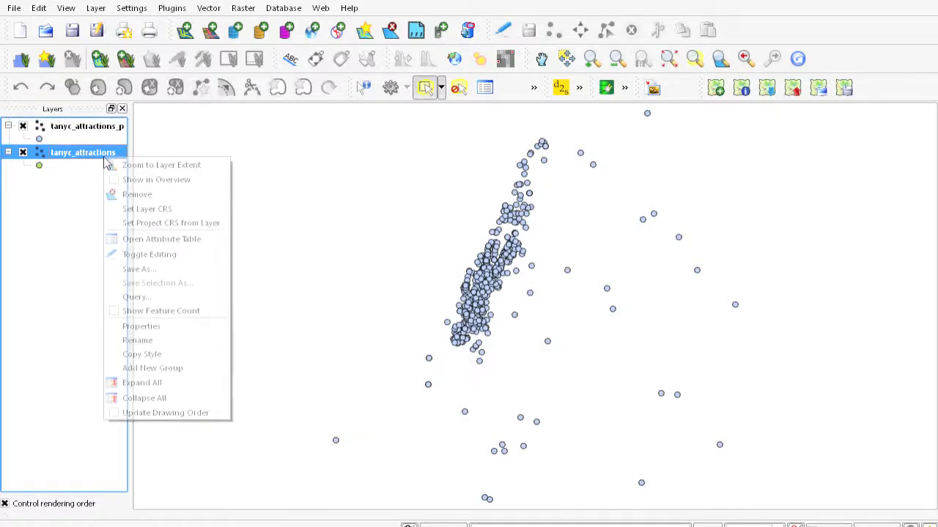
{"action": "left_click", "coordinate": [149, 169]}
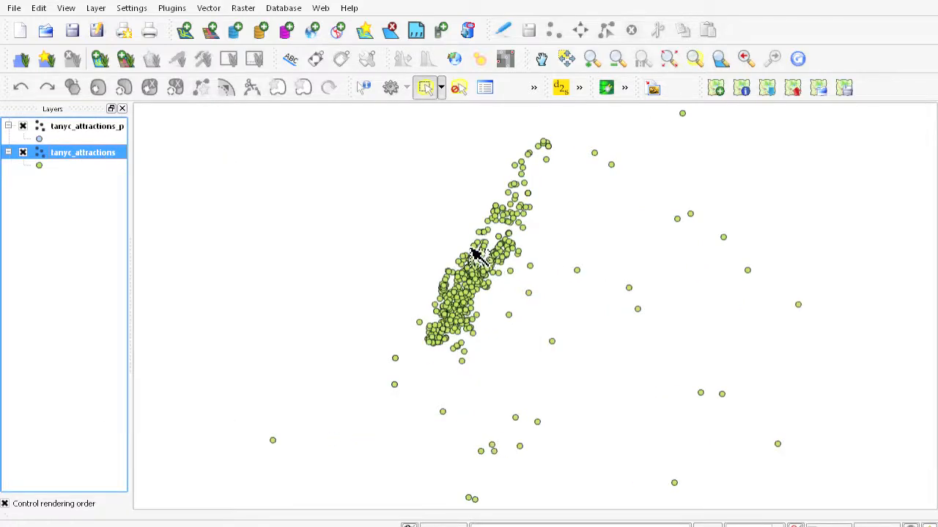
{"action": "left_click", "coordinate": [78, 131]}
{"action": "right_click", "coordinate": [62, 131]}
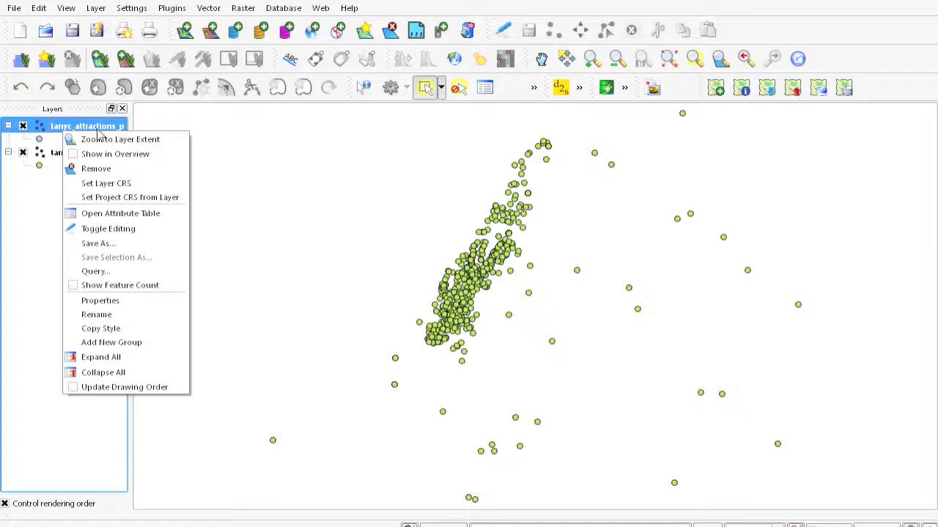
{"action": "left_click", "coordinate": [95, 126]}
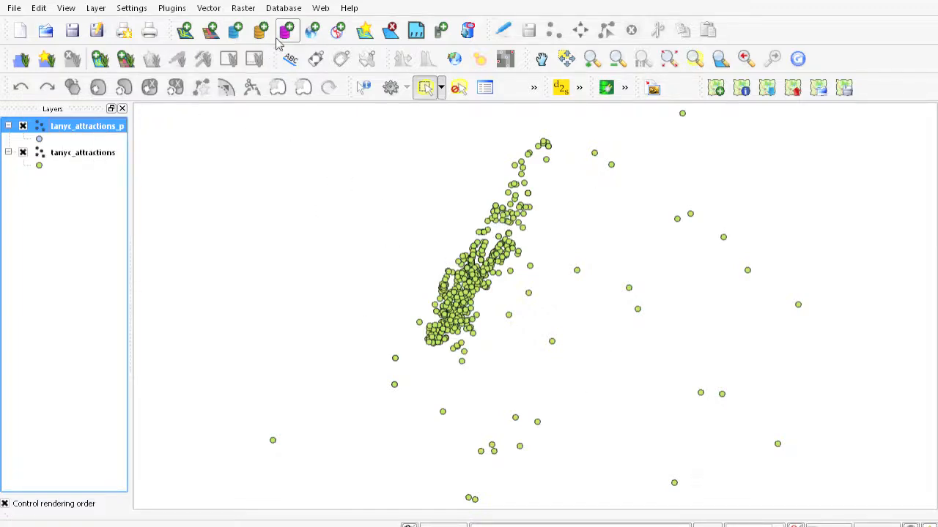
{"action": "left_click", "coordinate": [174, 10]}
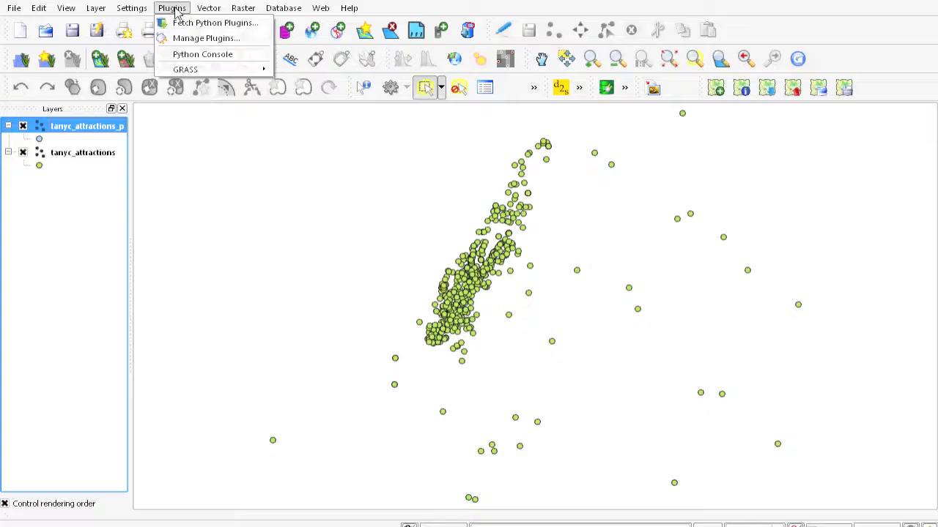
{"action": "mouse_move", "coordinate": [137, 10]}
{"action": "left_click", "coordinate": [156, 37]}
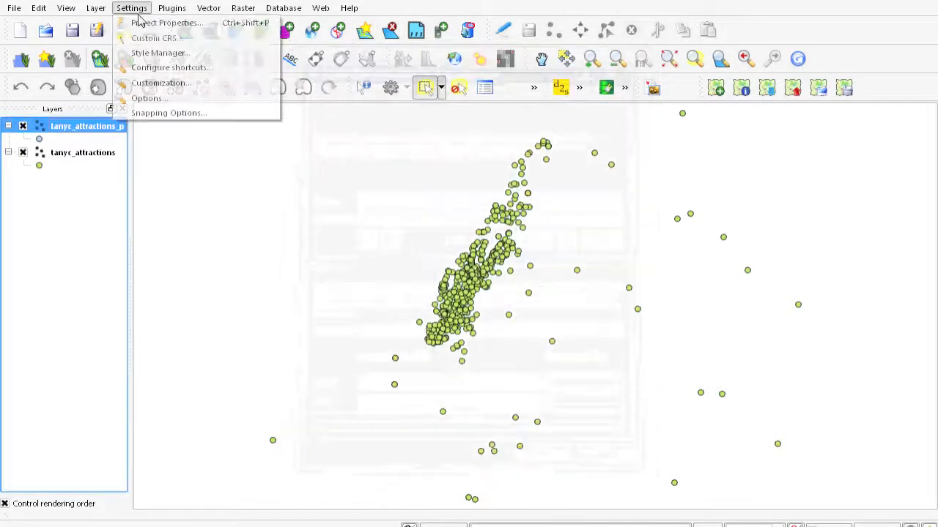
- Enable 'on the fly' CRS transformation for the project with WGS 84 (EPSG:4326), and check the overlap by toggling tanyc_attractions_p
{"action": "left_click", "coordinate": [145, 22]}
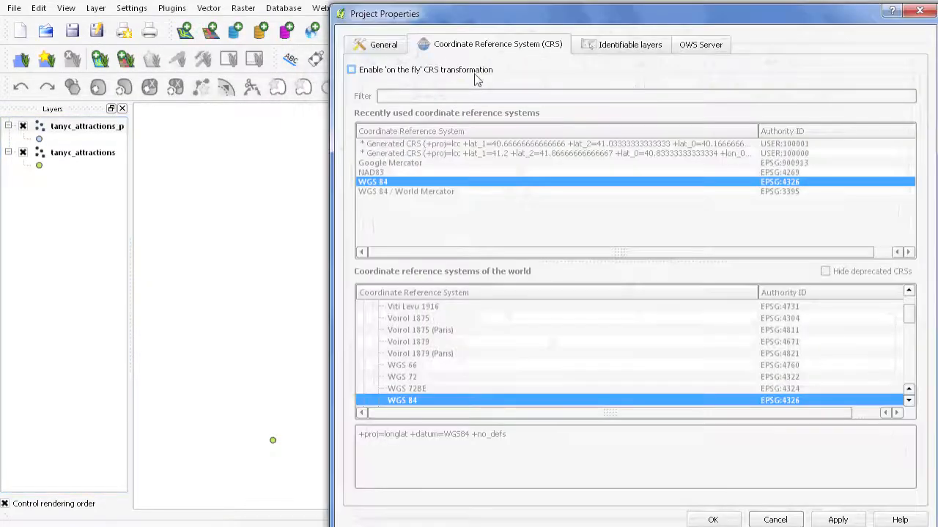
{"action": "left_click_drag", "start_coordinate": [520, 16], "coordinate": [413, 2]}
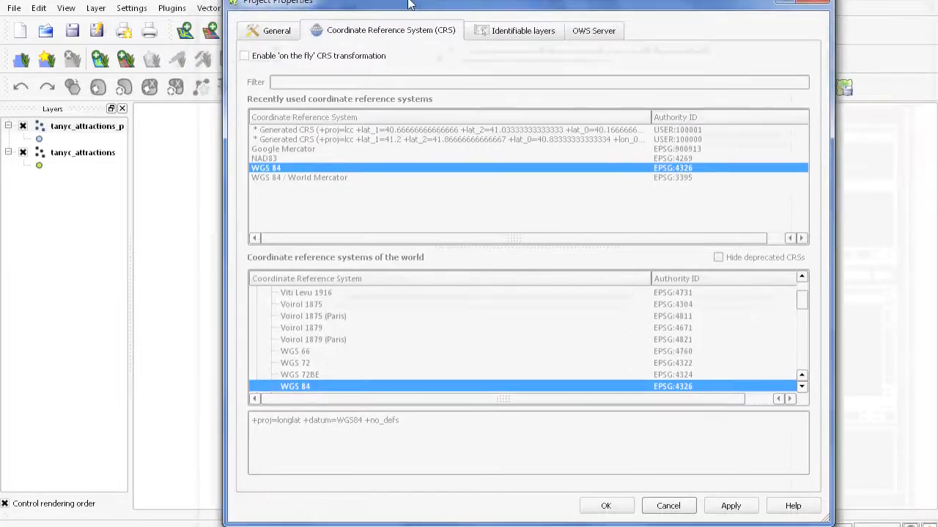
{"action": "left_click", "coordinate": [258, 57]}
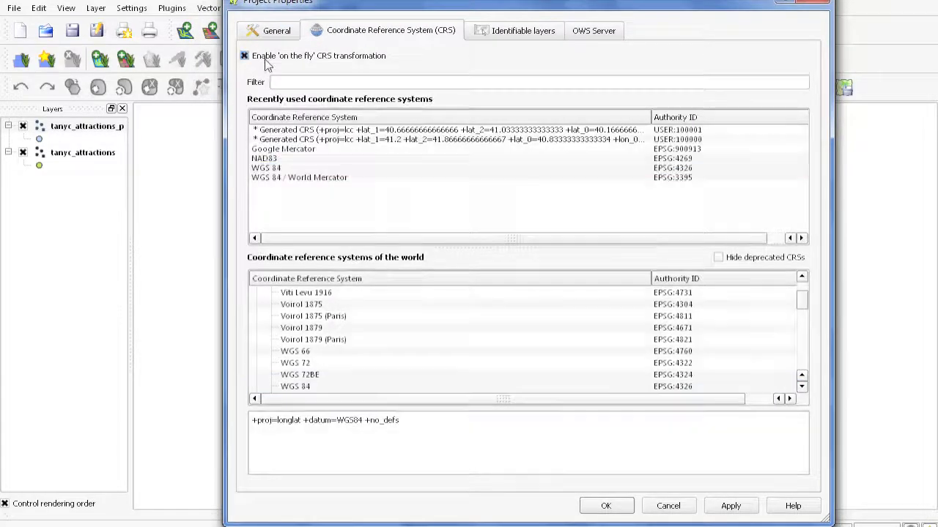
{"action": "left_click", "coordinate": [293, 169]}
{"action": "left_click", "coordinate": [606, 506]}
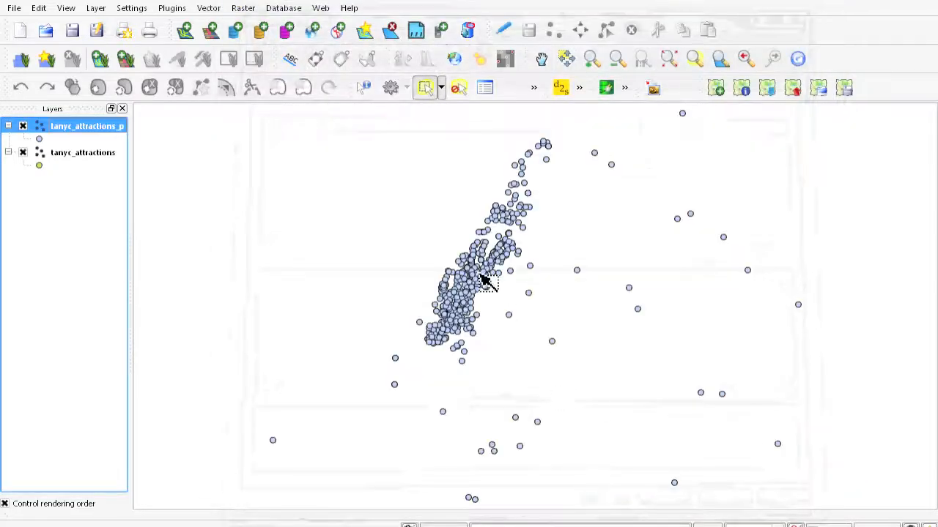
{"action": "left_click", "coordinate": [23, 127]}
{"action": "left_click", "coordinate": [22, 127]}
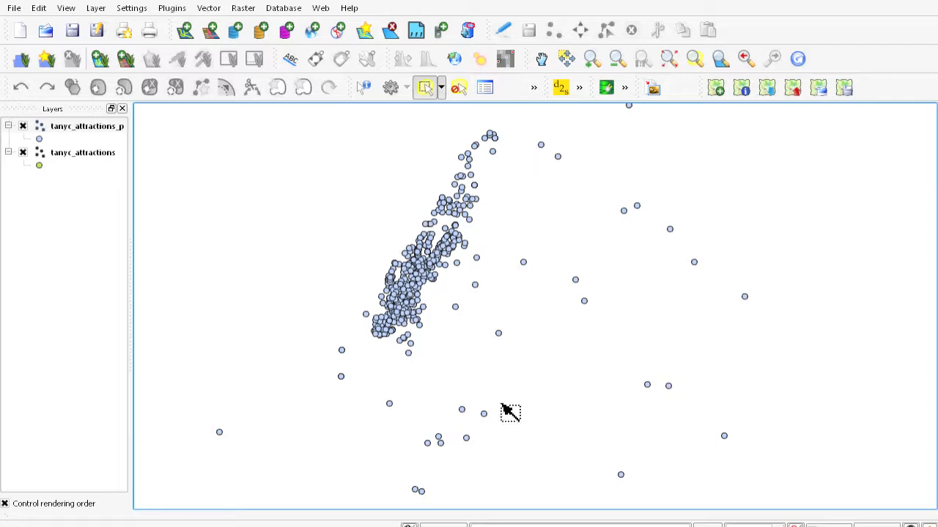
- Change the project's CRS to WGS 84 / World Mercator (EPSG:3395)
{"action": "left_click", "coordinate": [131, 7]}
{"action": "left_click", "coordinate": [158, 21]}
{"action": "left_click", "coordinate": [290, 169]}
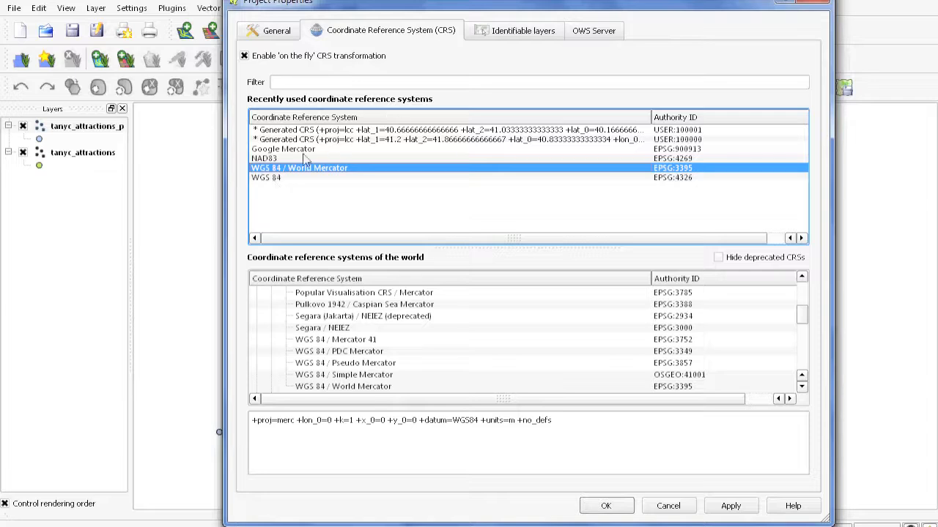
{"action": "left_click", "coordinate": [606, 506]}
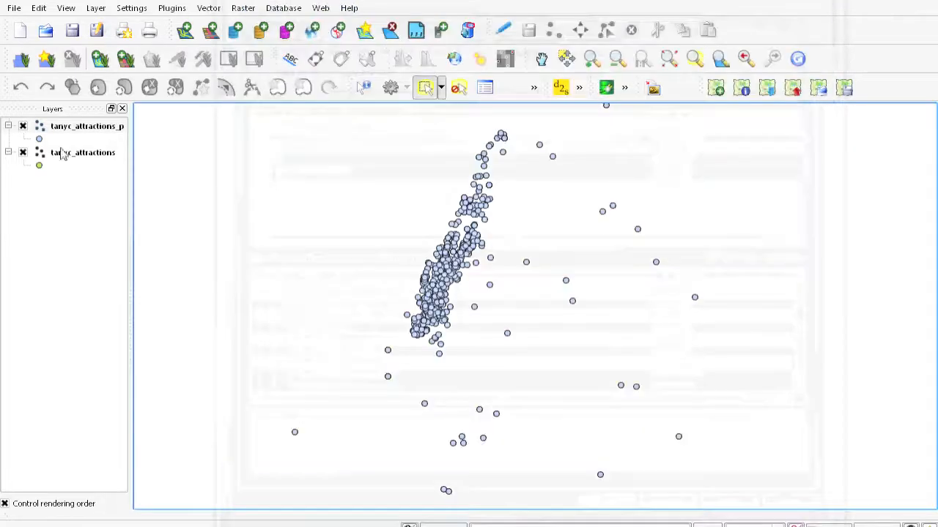
- Compare the two attraction layers by toggling their visibility, leaving only tanyc_attractions_p shown
{"action": "left_click", "coordinate": [23, 153]}
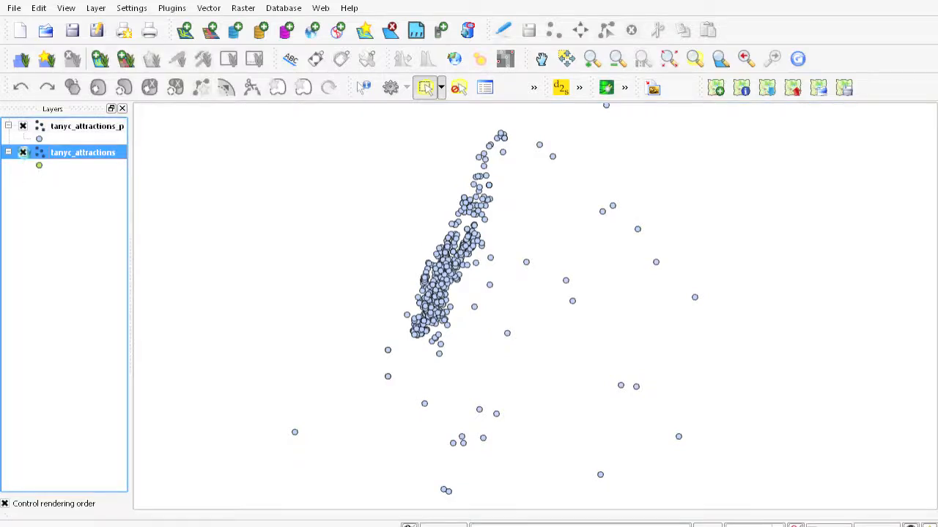
{"action": "left_click", "coordinate": [23, 126]}
{"action": "mouse_move", "coordinate": [477, 282]}
{"action": "left_mouse_down"}
{"action": "mouse_move", "coordinate": [471, 322]}
{"action": "mouse_move", "coordinate": [473, 291]}
{"action": "left_mouse_up"}
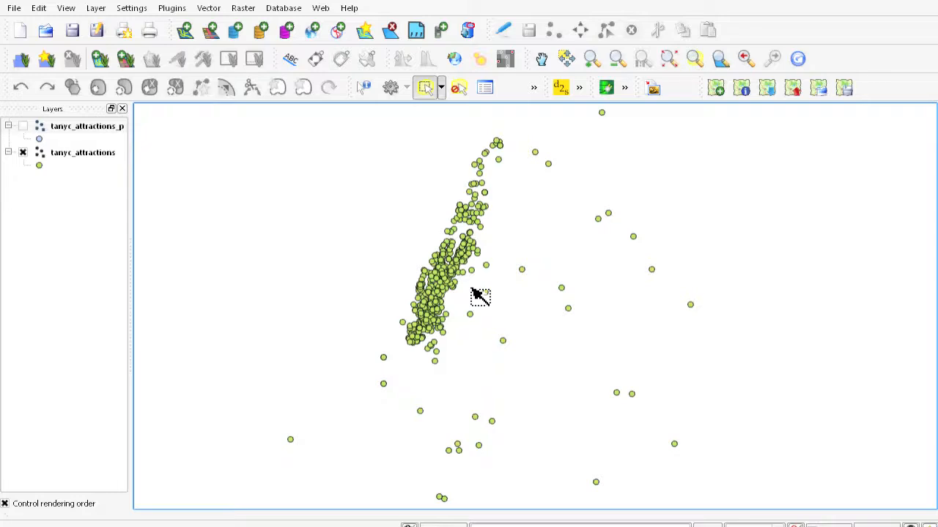
{"action": "left_click", "coordinate": [22, 153]}
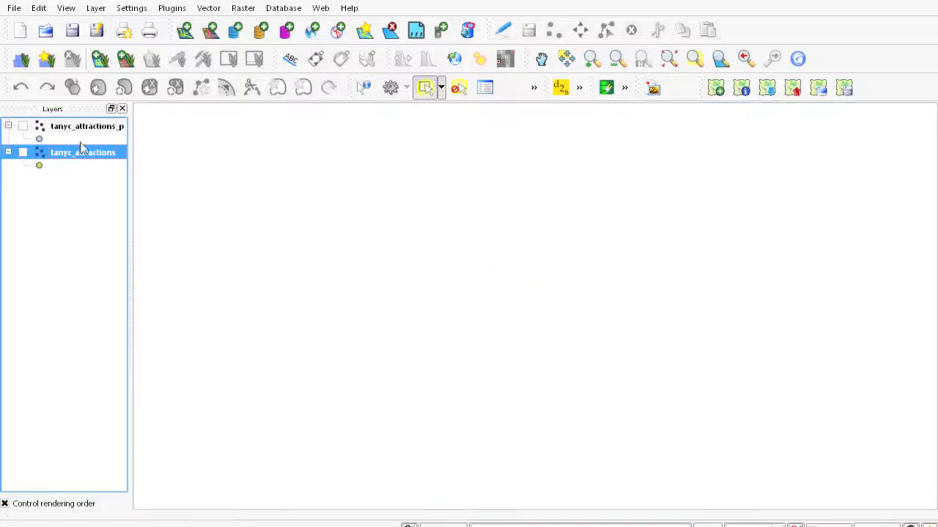
{"action": "left_click", "coordinate": [22, 127]}
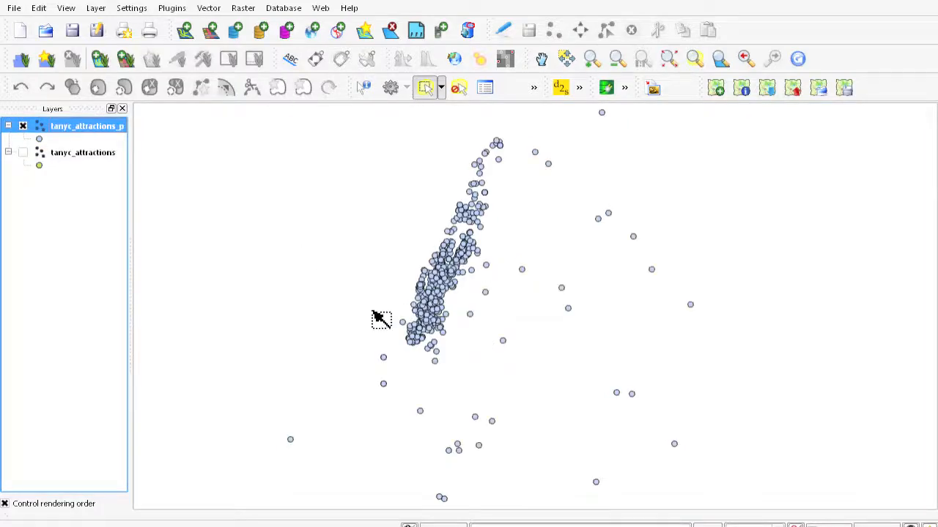